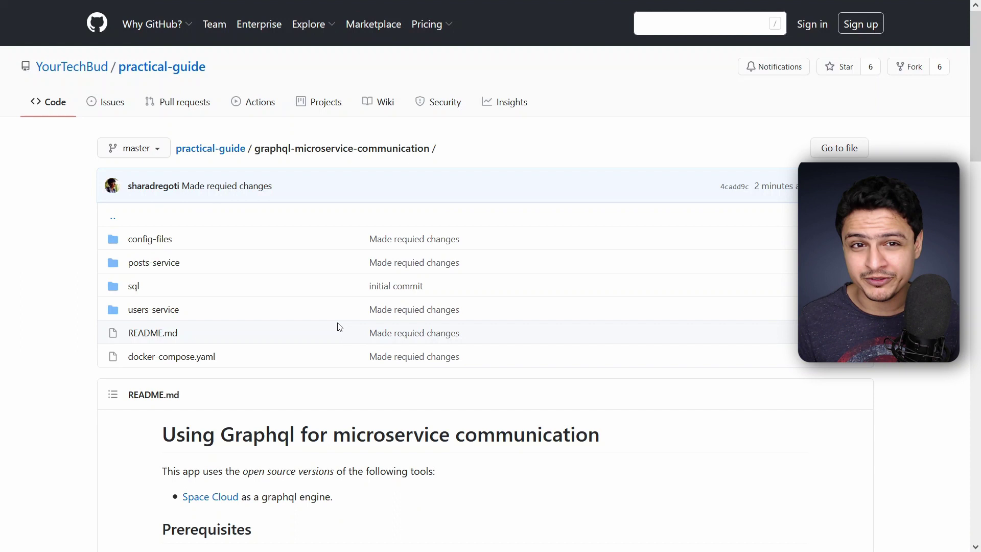
- From the terminal, run docker-compose up -d in the graphql-microservice-communication folder and expand that app group in Docker Desktop
{"action": "left_click_drag", "start_coordinate": [979, 105], "coordinate": [976, 468]}
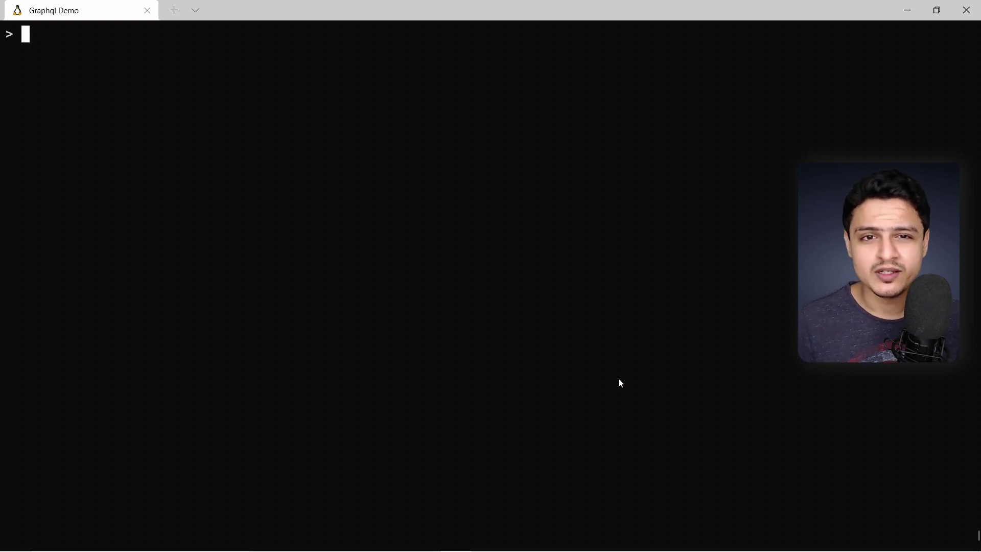
{"action": "type", "text": "cd graphql-microservice-communication/"}
{"action": "key", "text": "Return"}
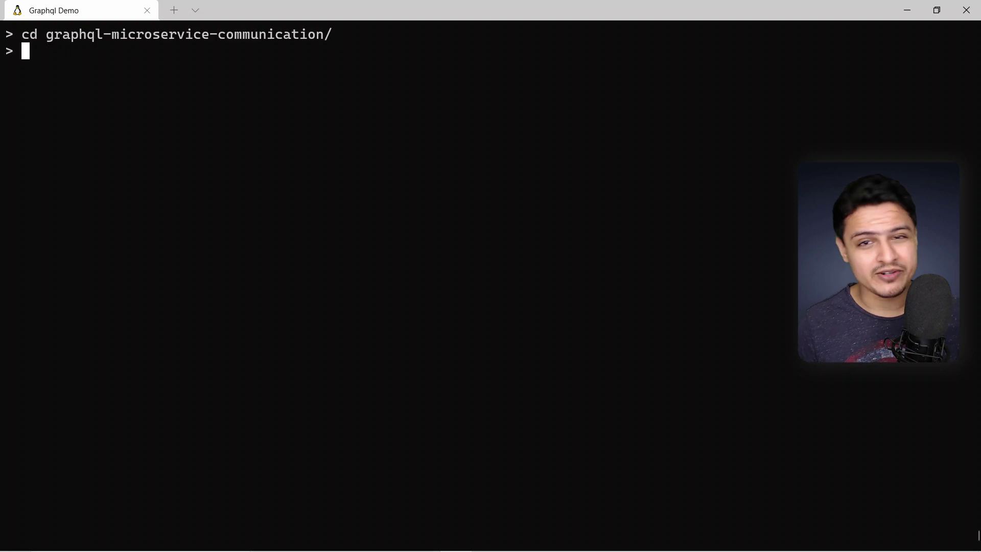
{"action": "key", "text": "ctrl+l"}
{"action": "type", "text": "docker-compose up -d"}
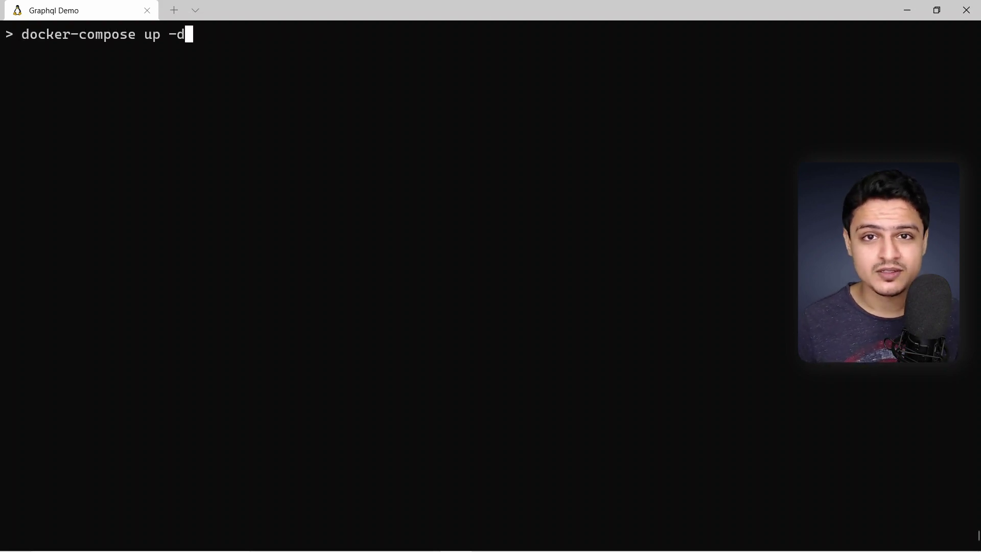
{"action": "key", "text": "Return"}
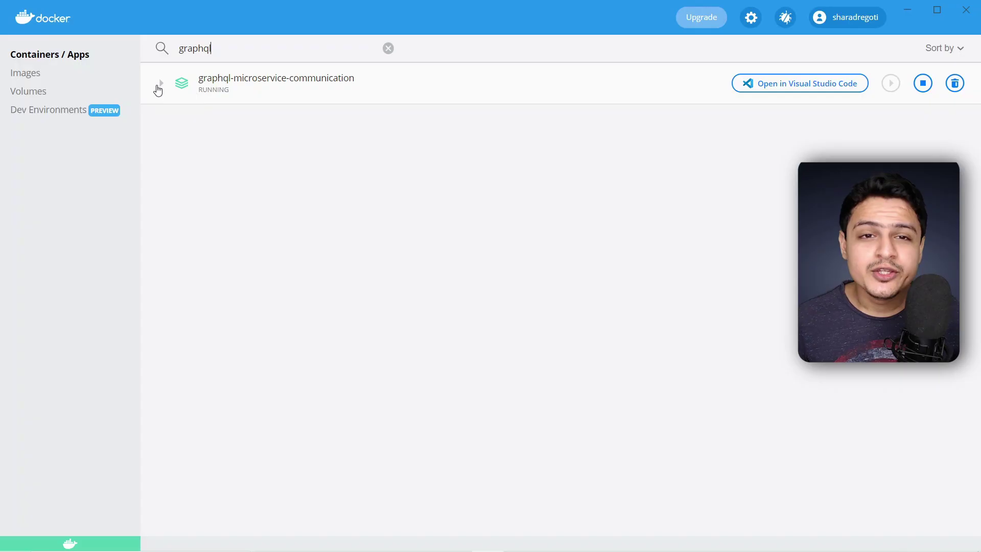
{"action": "left_click", "coordinate": [158, 90]}
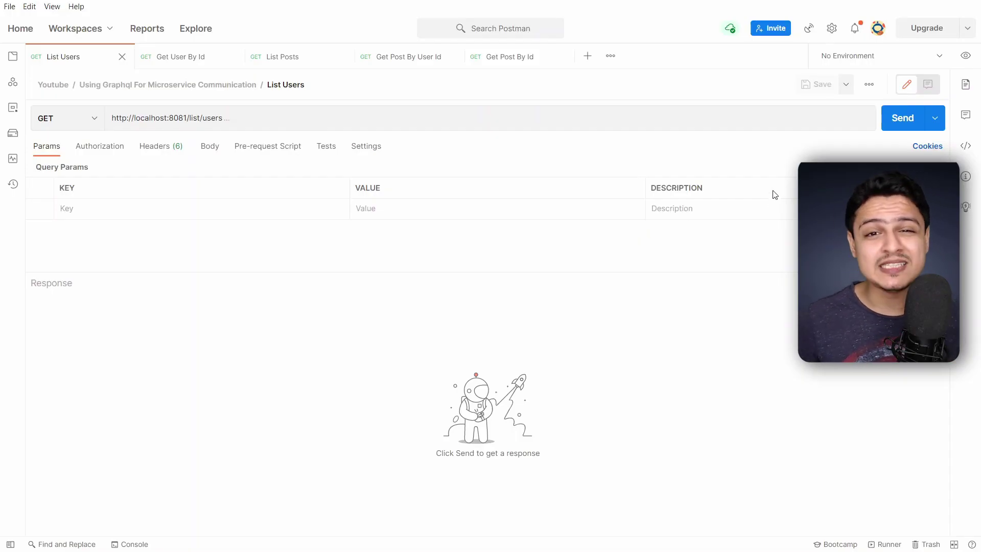
- In Postman, send the List Users and Get User By Id requests to the user service and view their responses
{"action": "left_click", "coordinate": [898, 128]}
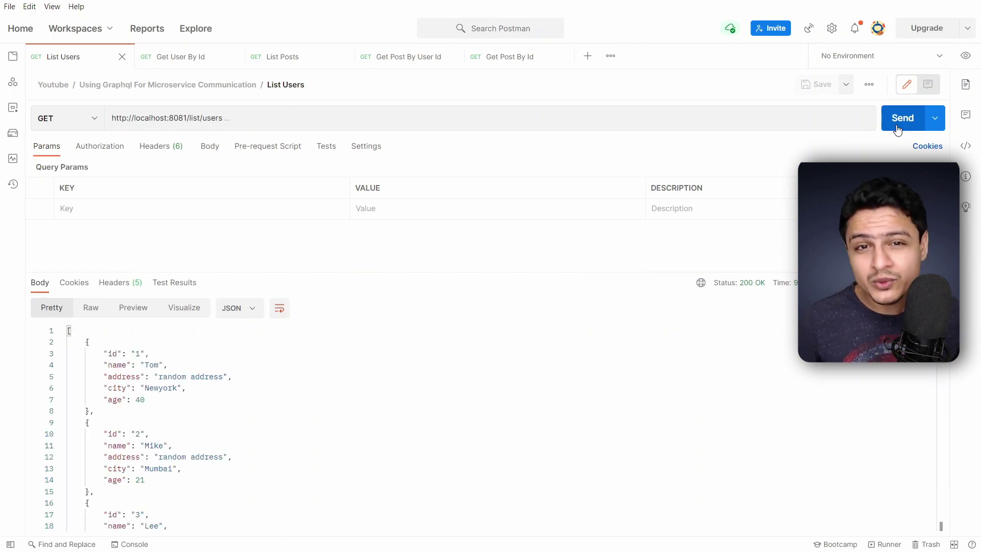
{"action": "left_click_drag", "start_coordinate": [552, 270], "coordinate": [553, 152]}
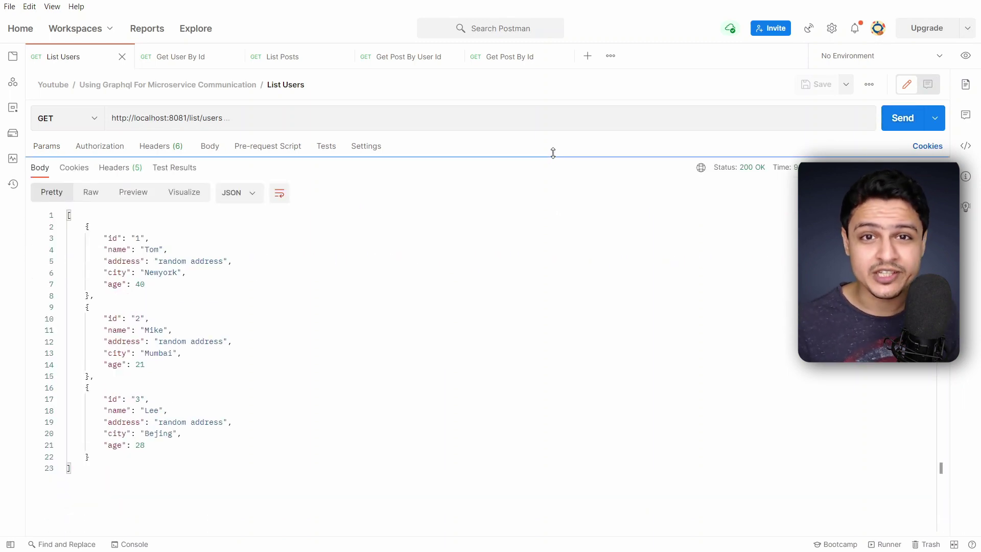
{"action": "left_click", "coordinate": [189, 55]}
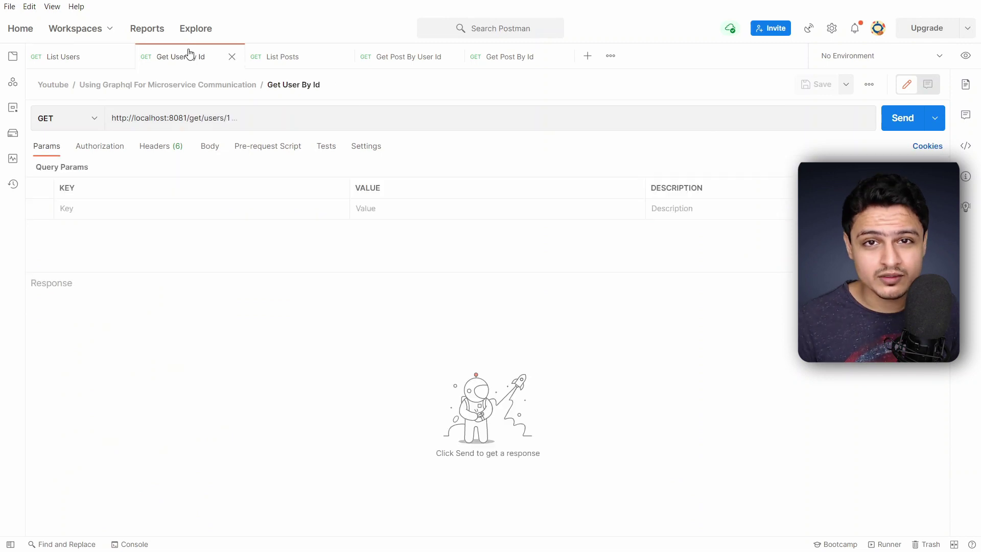
{"action": "left_click", "coordinate": [902, 118]}
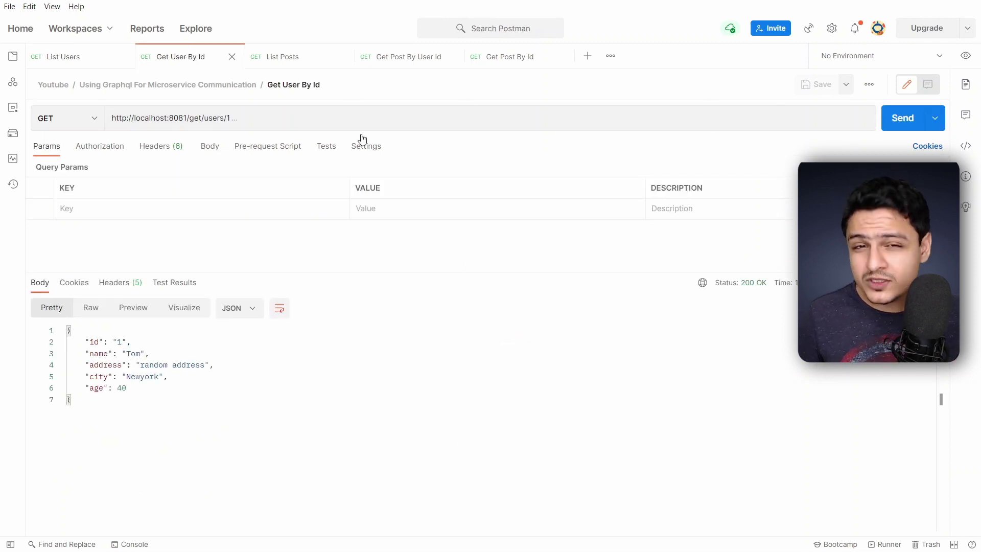
- Send the List Posts, Get Post By User Id and Get Post By Id requests to the posts service
{"action": "left_click", "coordinate": [302, 57]}
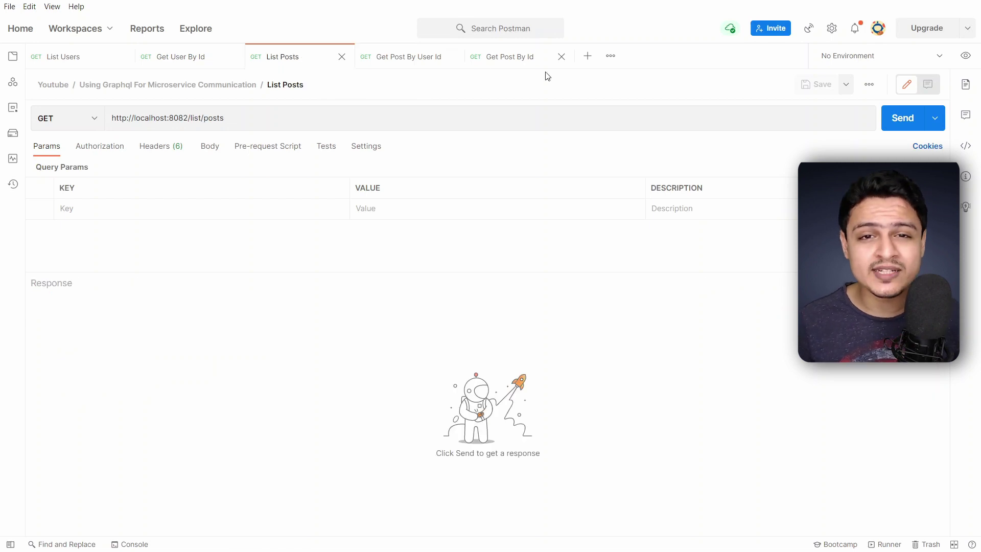
{"action": "left_click", "coordinate": [894, 118]}
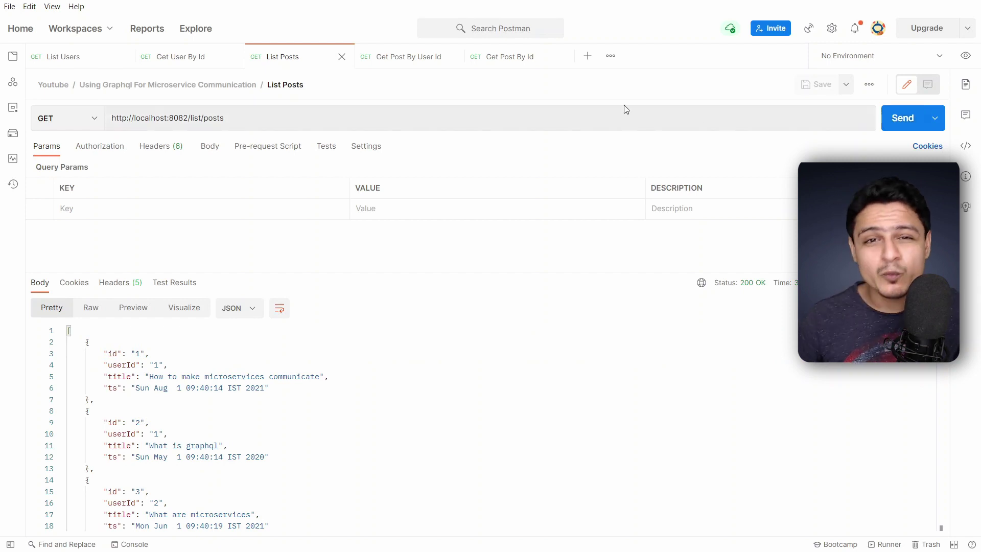
{"action": "left_click", "coordinate": [423, 58]}
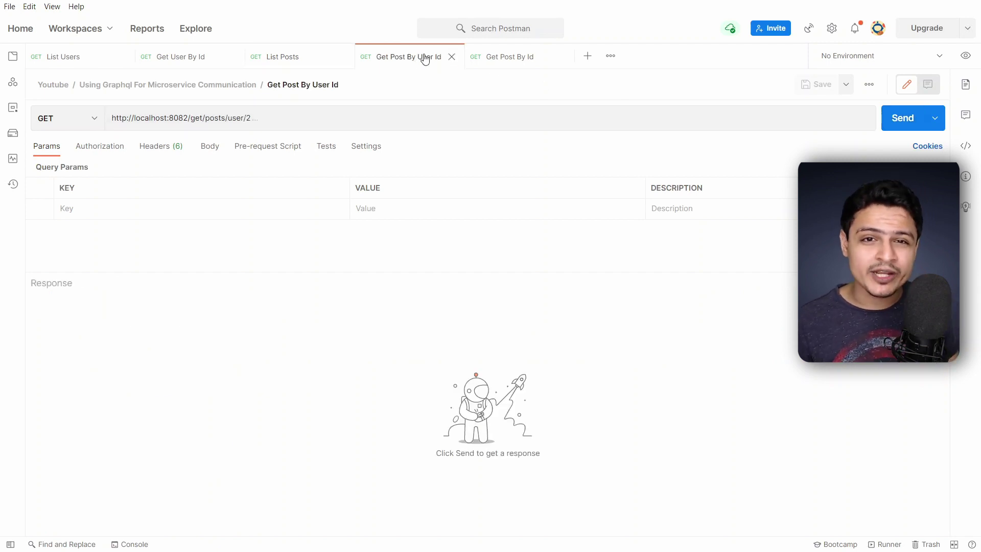
{"action": "left_click", "coordinate": [903, 120]}
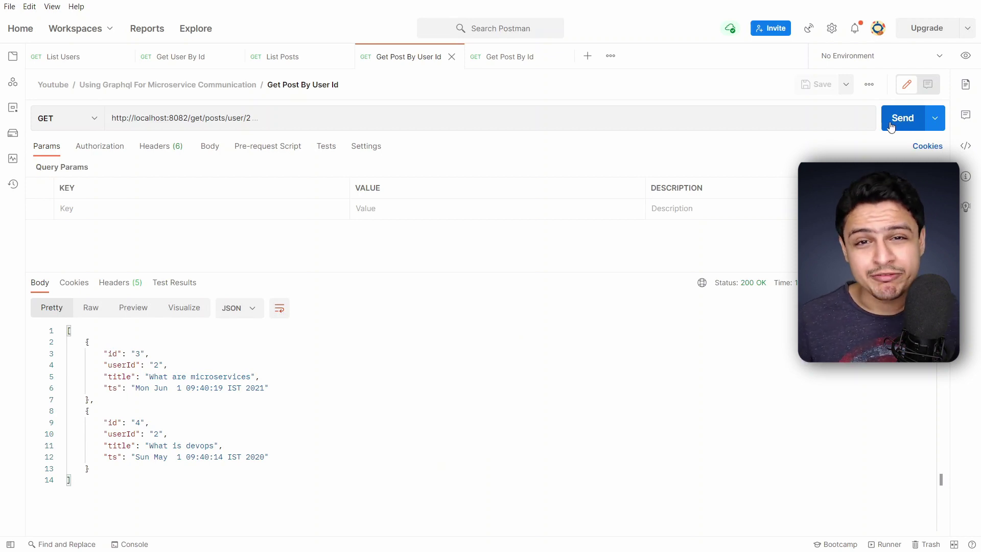
{"action": "left_click", "coordinate": [518, 59]}
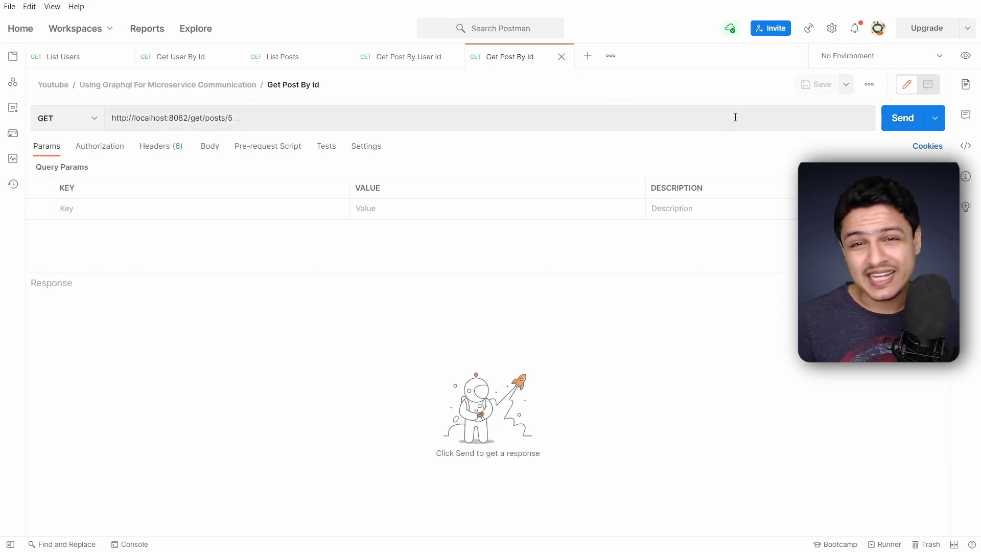
{"action": "left_click", "coordinate": [898, 120]}
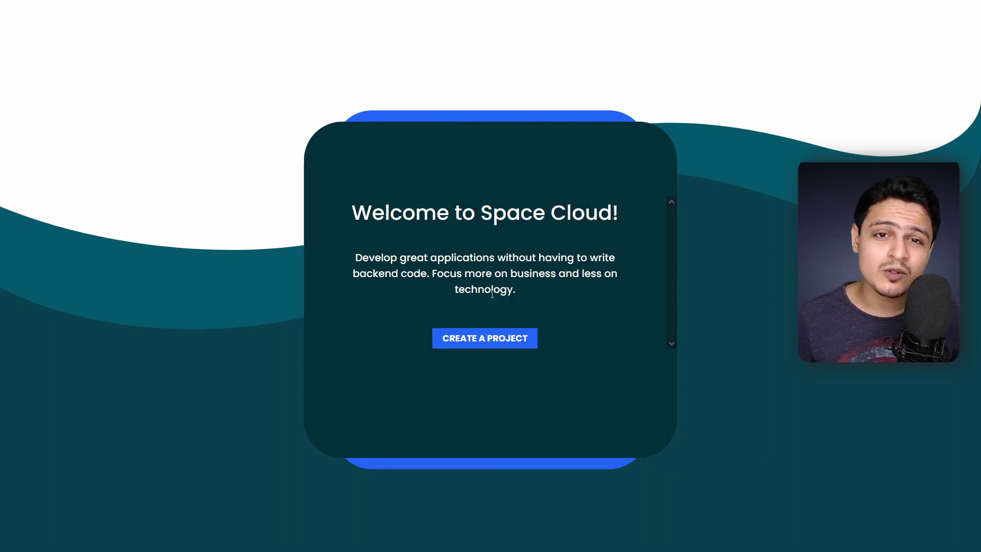
- In Space Cloud, create a project named myproject and skip adding a database
{"action": "left_click", "coordinate": [492, 331]}
{"action": "left_click", "coordinate": [366, 148]}
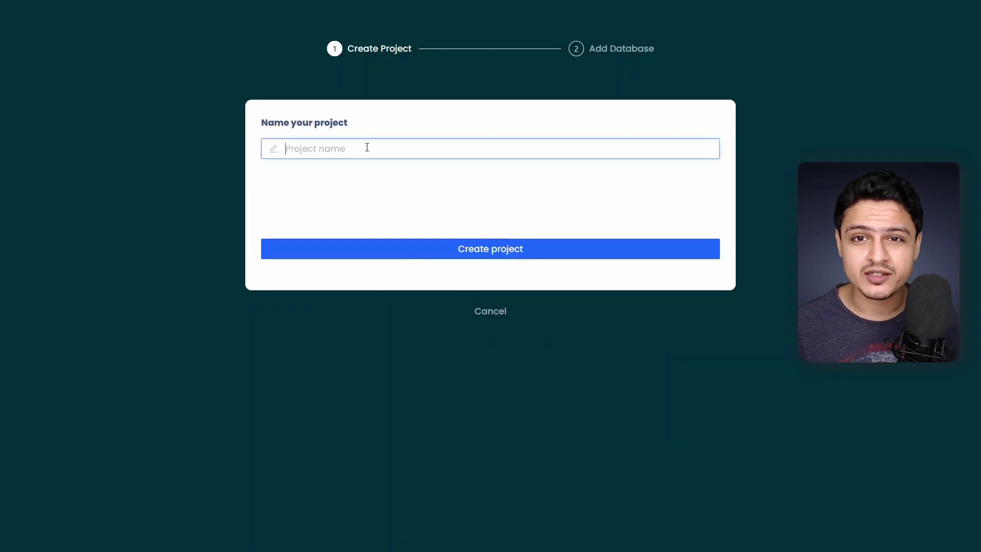
{"action": "type", "text": "myproject"}
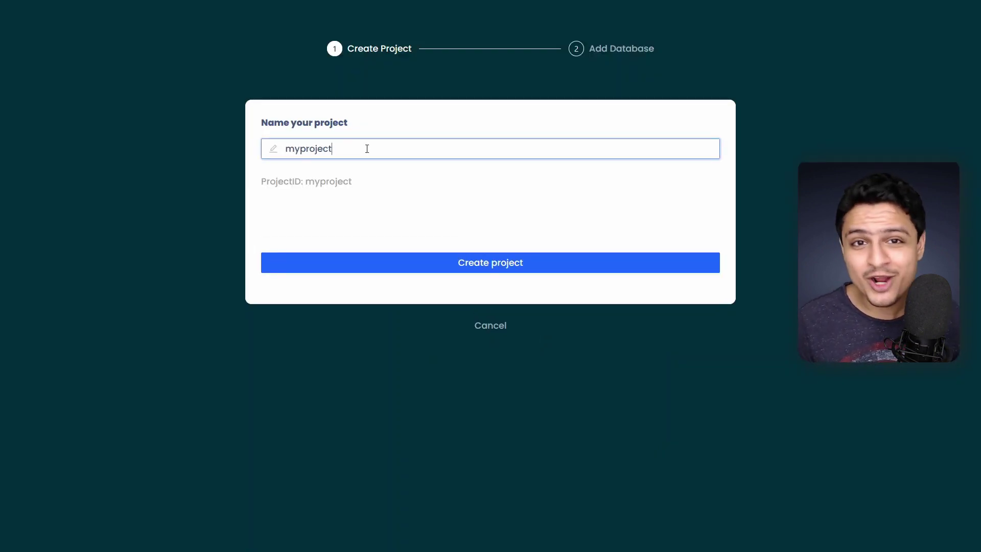
{"action": "left_click", "coordinate": [477, 262]}
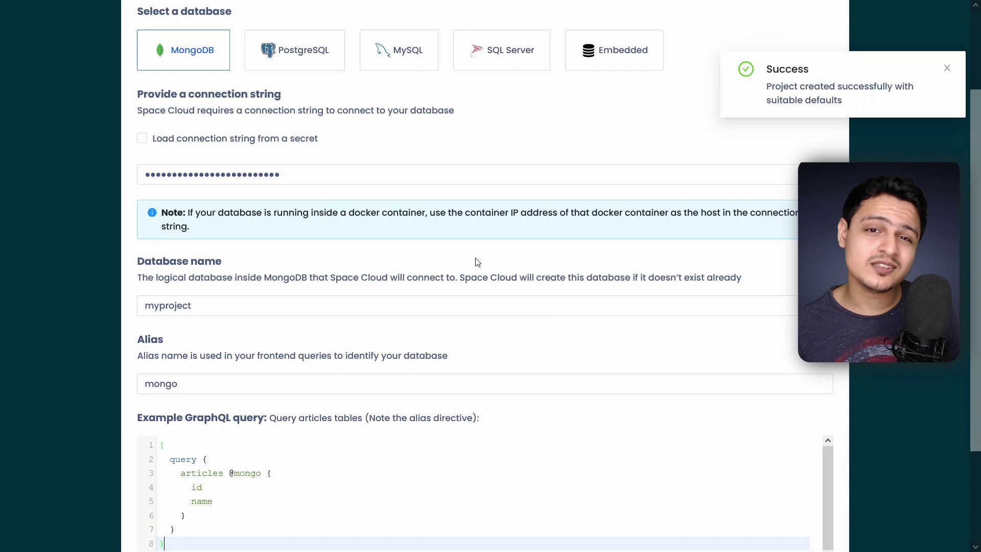
{"action": "scroll", "coordinate": [477, 263], "scroll_direction": "down", "scroll_amount": 3}
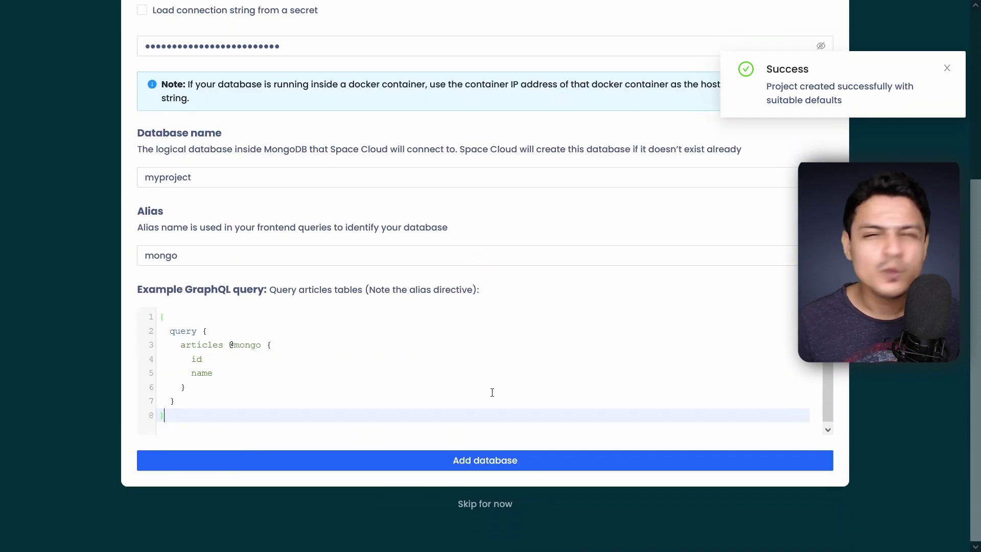
{"action": "left_click", "coordinate": [491, 505]}
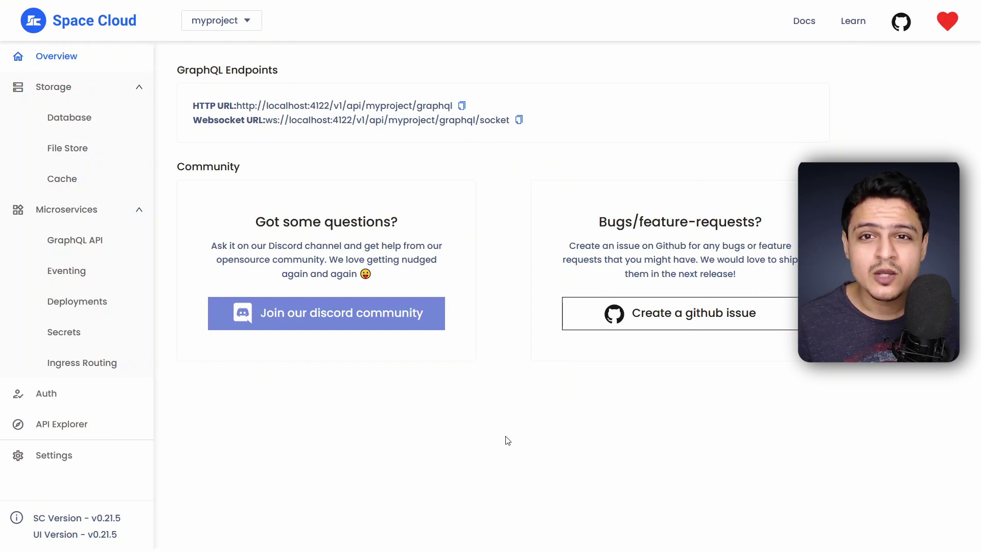
{"action": "left_click", "coordinate": [105, 255]}
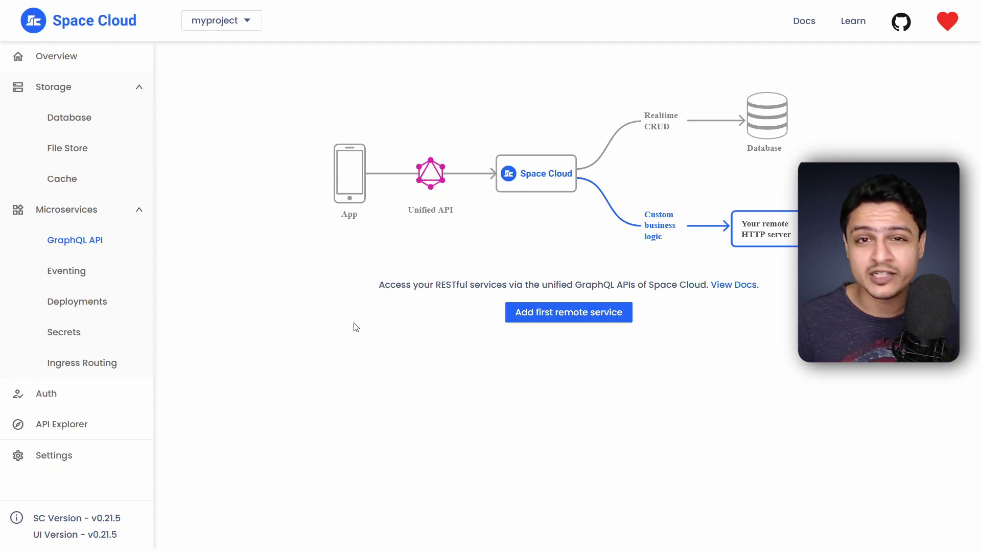
{"action": "left_click", "coordinate": [541, 315]}
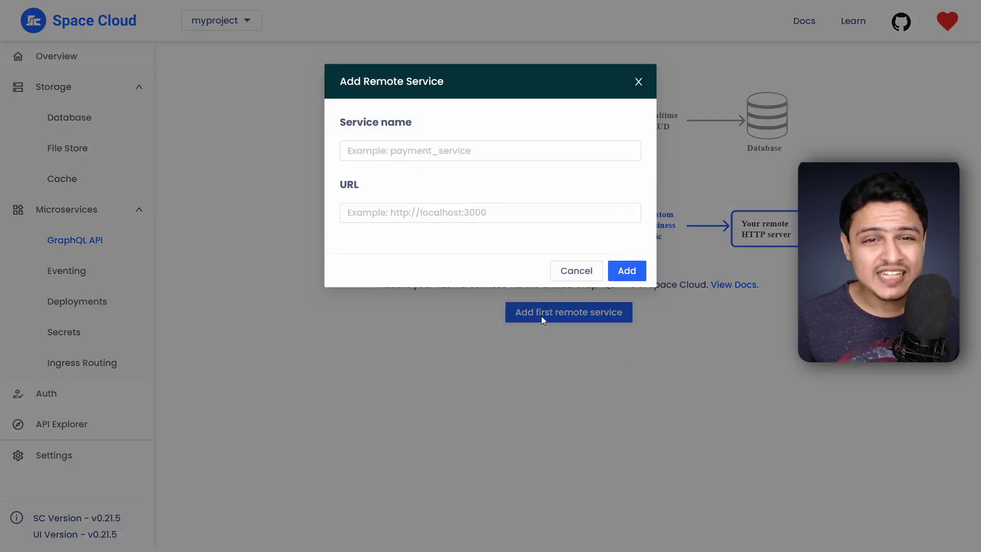
{"action": "left_click", "coordinate": [409, 149]}
{"action": "type", "text": "users"}
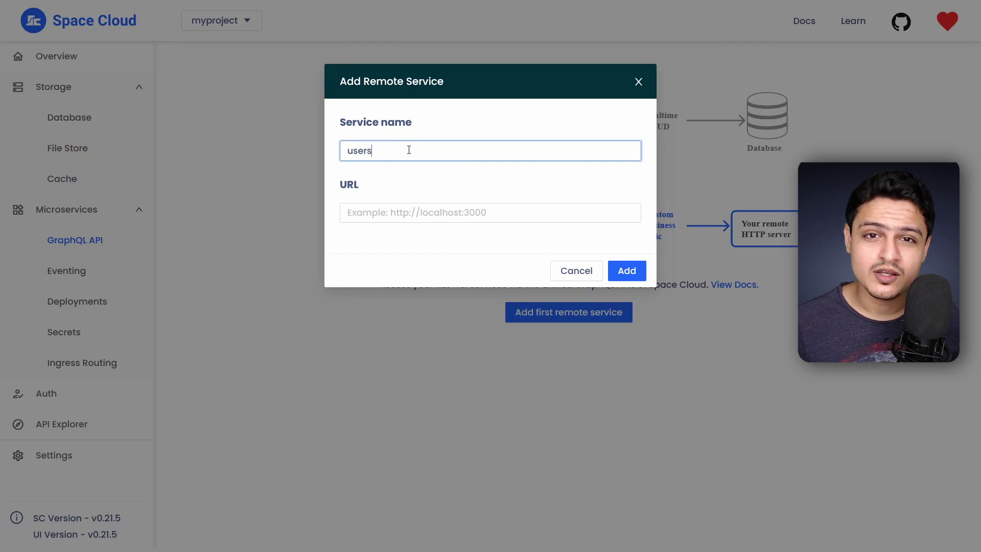
{"action": "left_click", "coordinate": [415, 211]}
{"action": "type", "text": "http://us"}
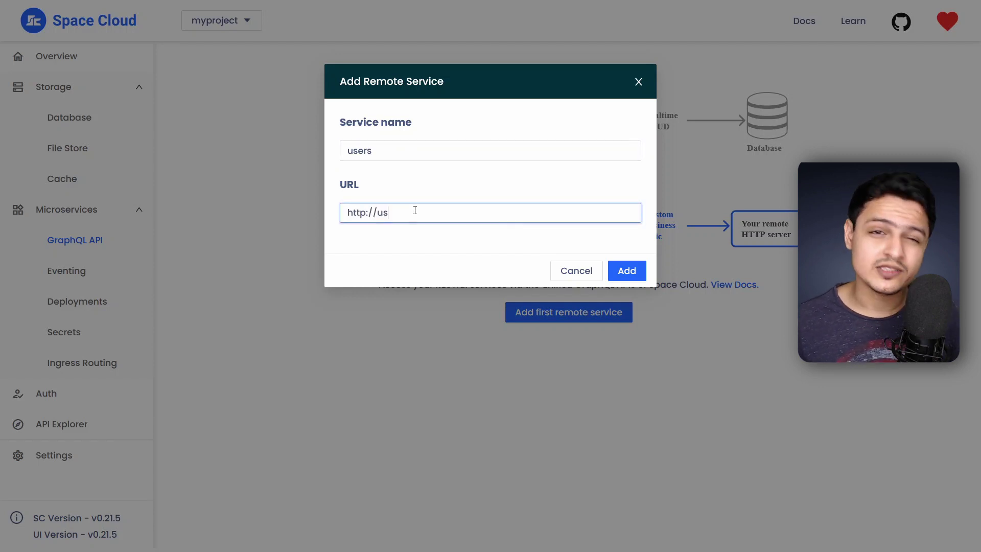
{"action": "type", "text": "er-service:8081"}
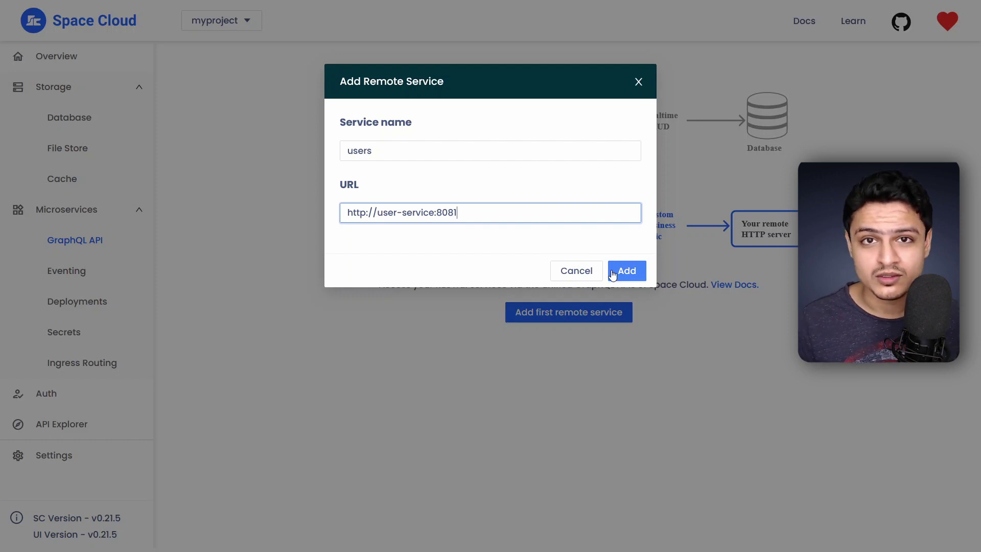
{"action": "left_click", "coordinate": [613, 274]}
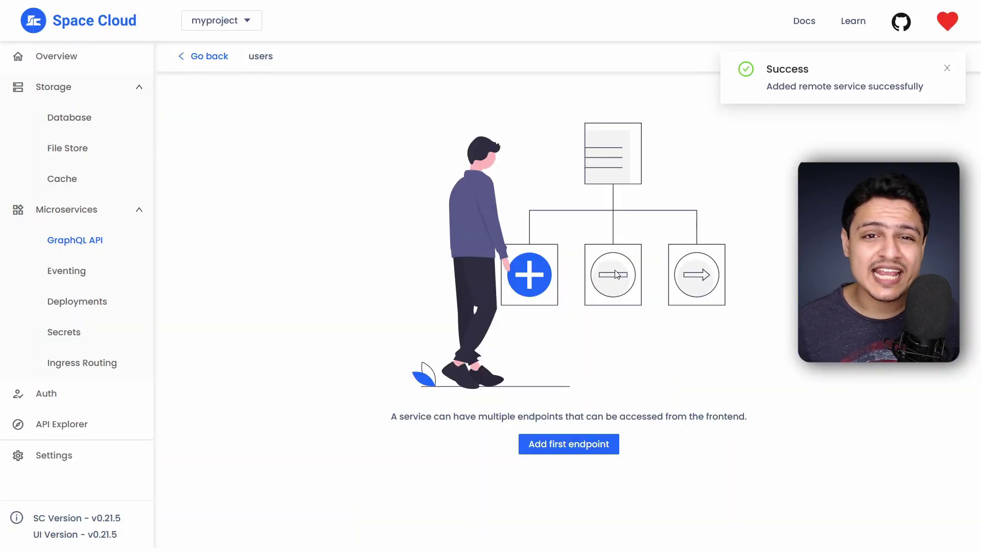
- Add an internal endpoint getAllUsers to the users service with method GET and path /list/users
{"action": "left_click", "coordinate": [610, 447]}
{"action": "left_click", "coordinate": [406, 148]}
{"action": "type", "text": "g"}
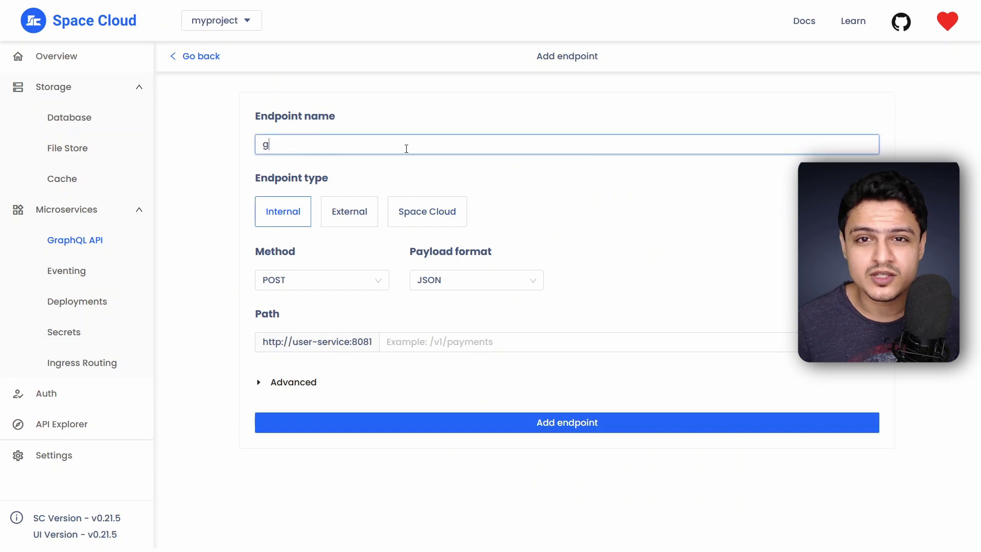
{"action": "type", "text": "etAllUsers"}
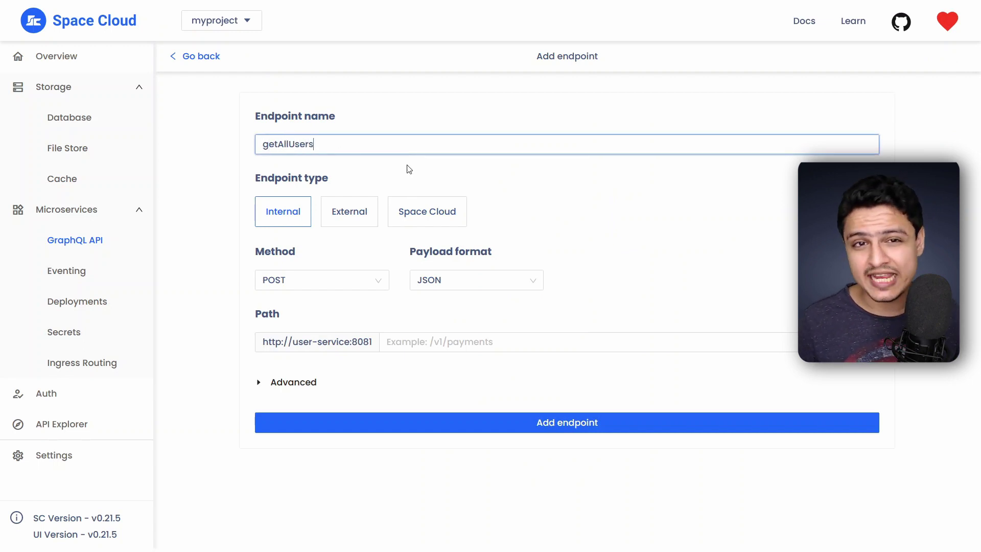
{"action": "left_click", "coordinate": [422, 347]}
{"action": "type", "text": "/list/users"}
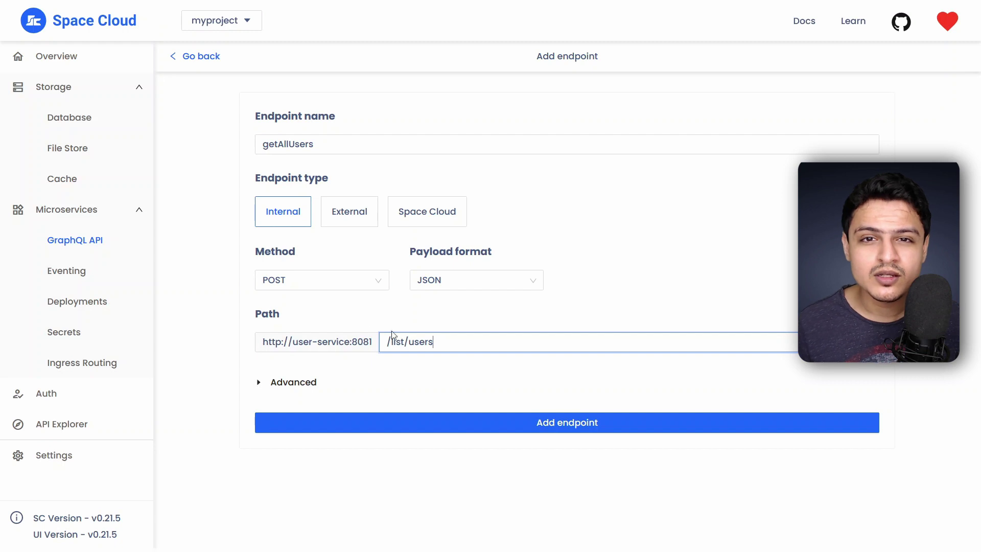
{"action": "left_click", "coordinate": [325, 280]}
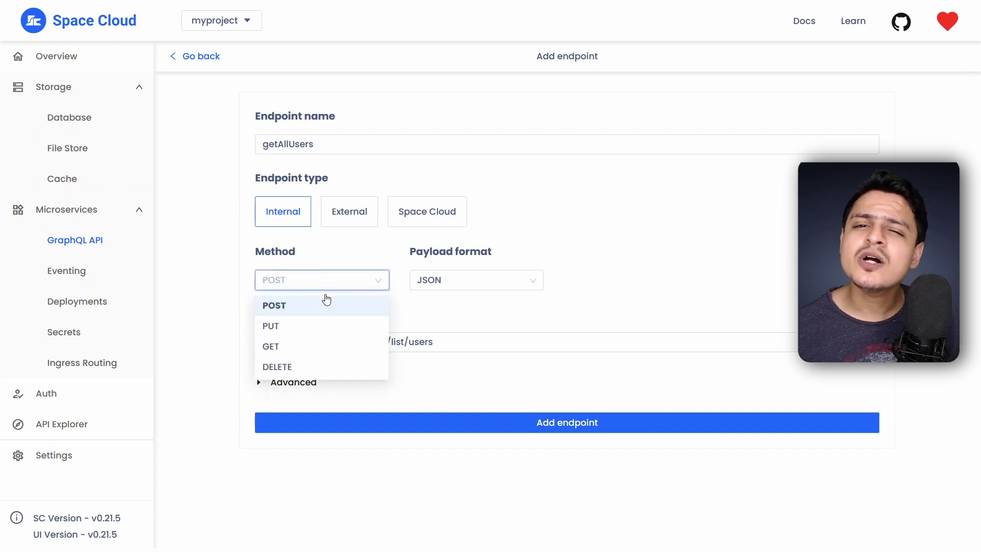
{"action": "left_click", "coordinate": [323, 344]}
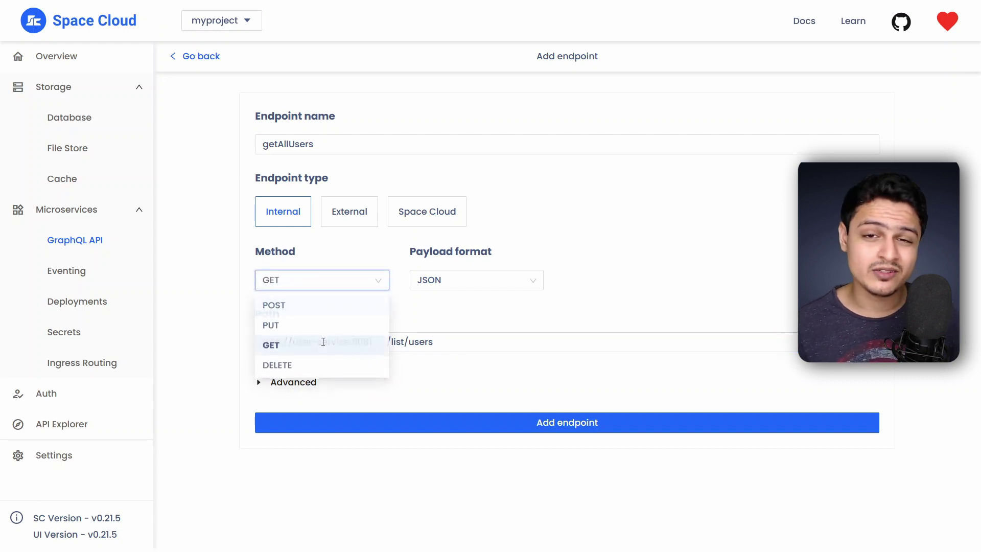
{"action": "left_click", "coordinate": [541, 430]}
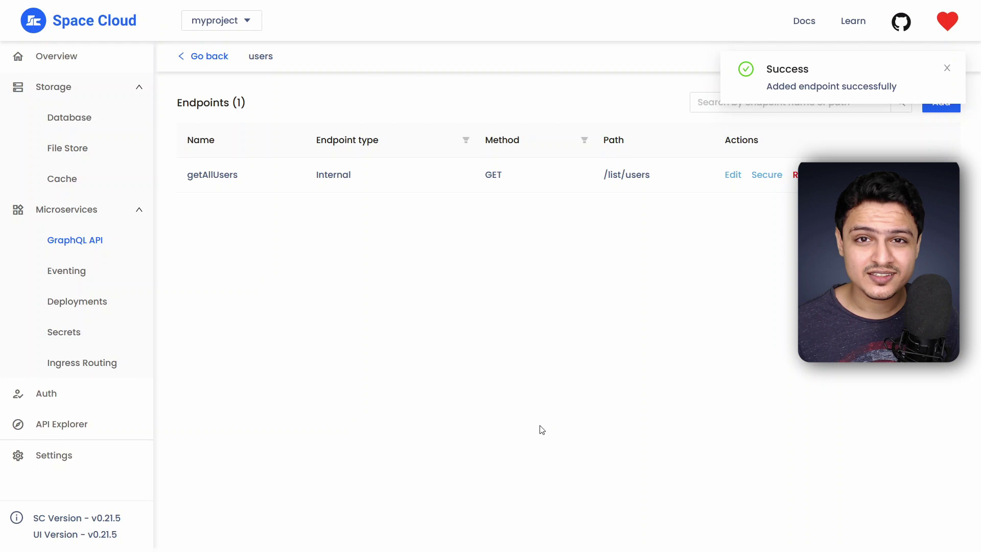
- Add an internal endpoint getUserById to the users service with method GET and path /get/user/{args.userId}
{"action": "left_click", "coordinate": [941, 102]}
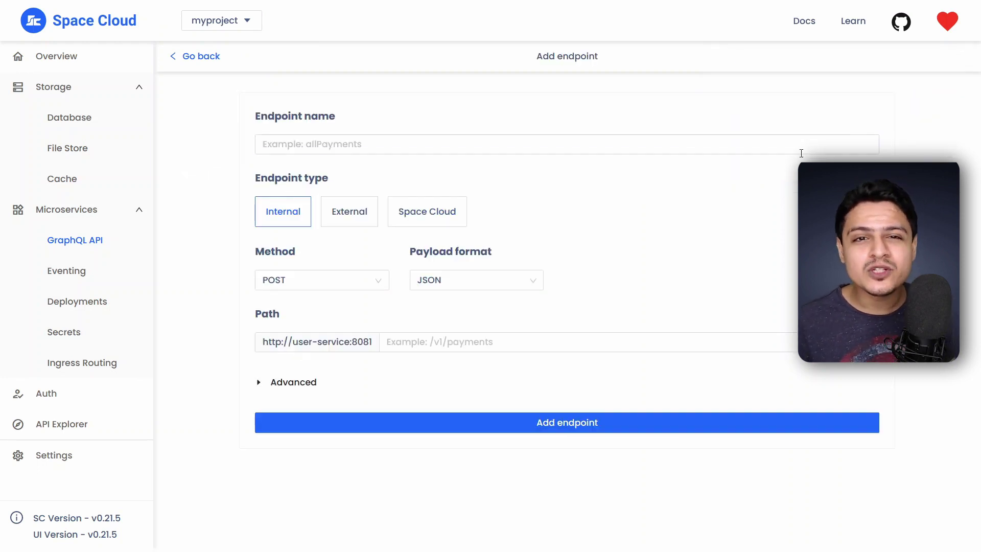
{"action": "left_click", "coordinate": [682, 145]}
{"action": "type", "text": "getUserById"}
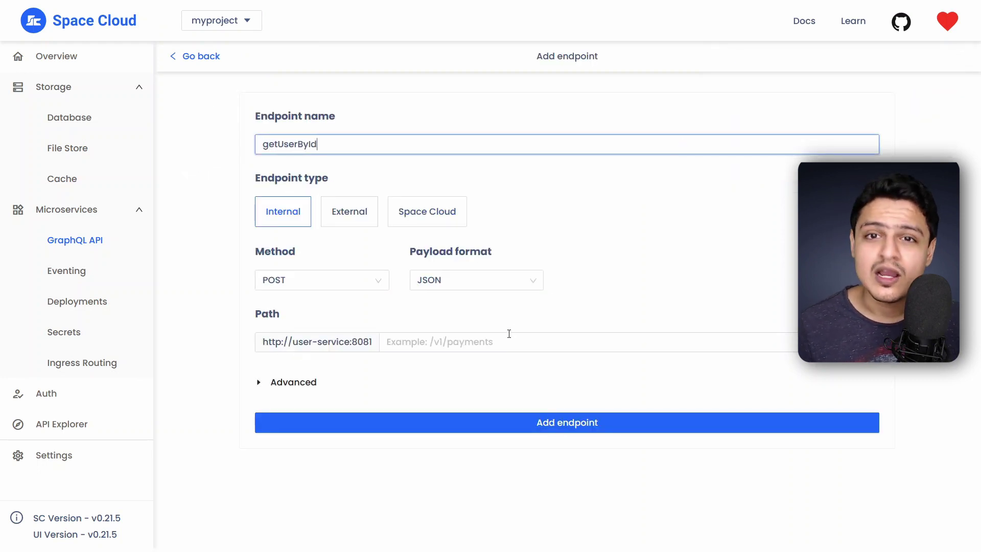
{"action": "left_click", "coordinate": [508, 336]}
{"action": "type", "text": "/get/user/"}
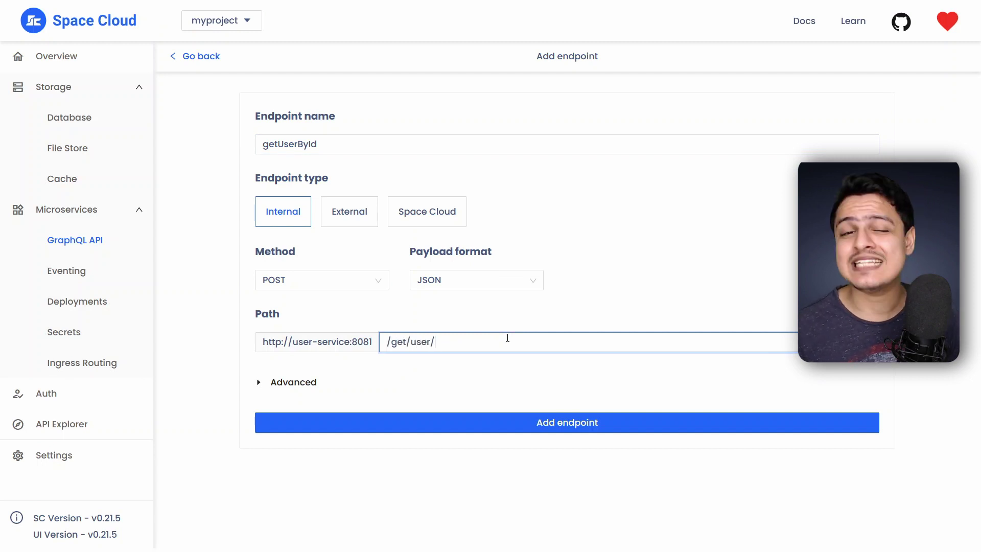
{"action": "type", "text": "{args.use"}
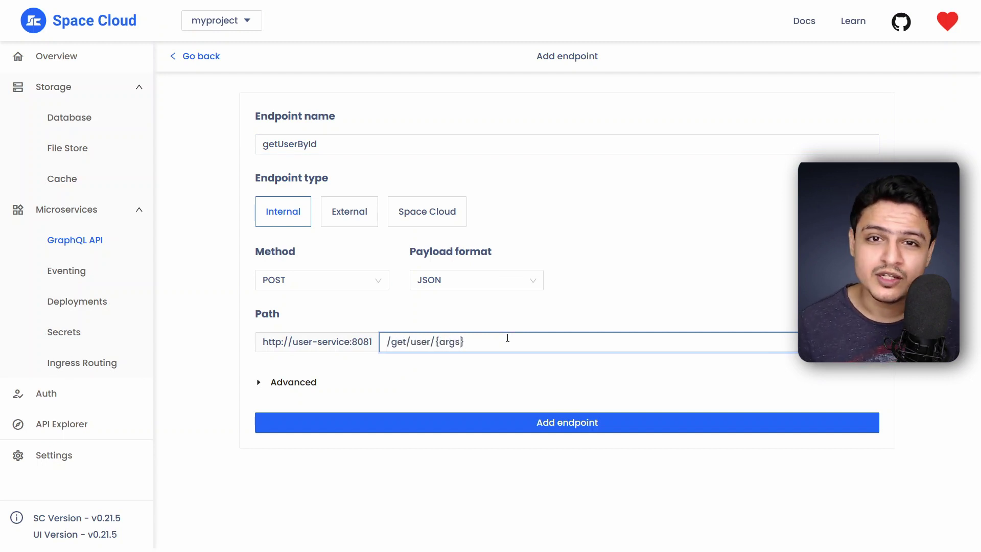
{"action": "type", "text": "rId"}
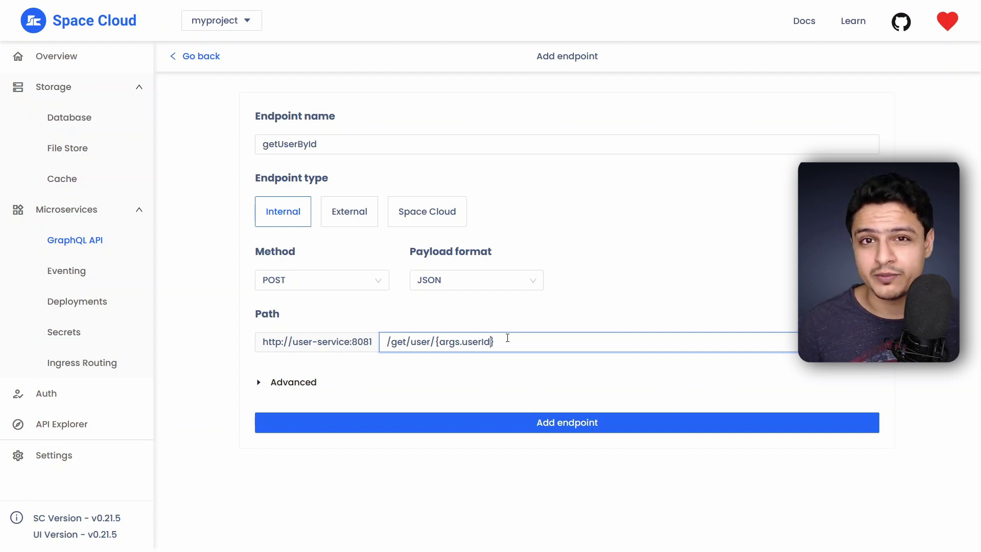
{"action": "left_click", "coordinate": [364, 285]}
{"action": "left_click", "coordinate": [358, 346]}
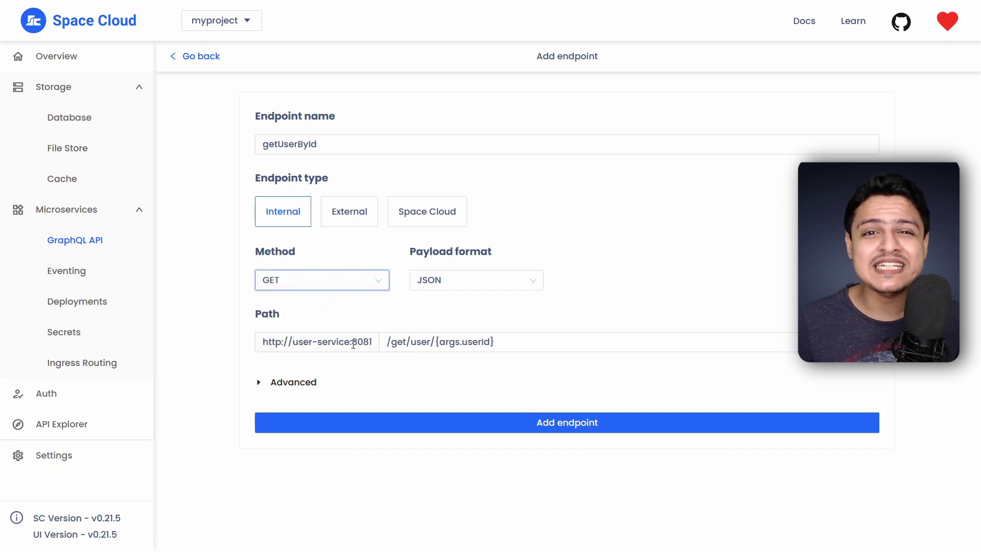
{"action": "left_click", "coordinate": [399, 421]}
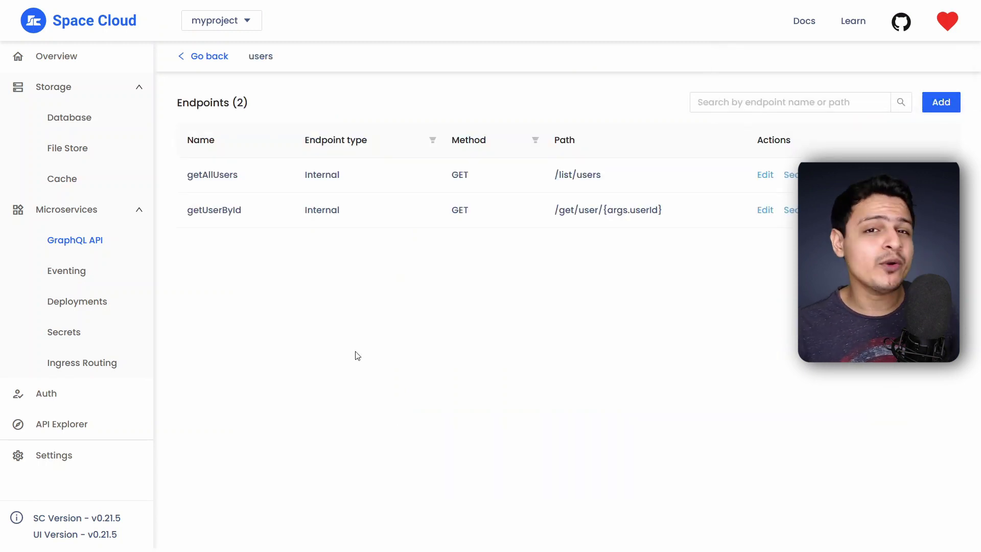
{"action": "left_click", "coordinate": [204, 57]}
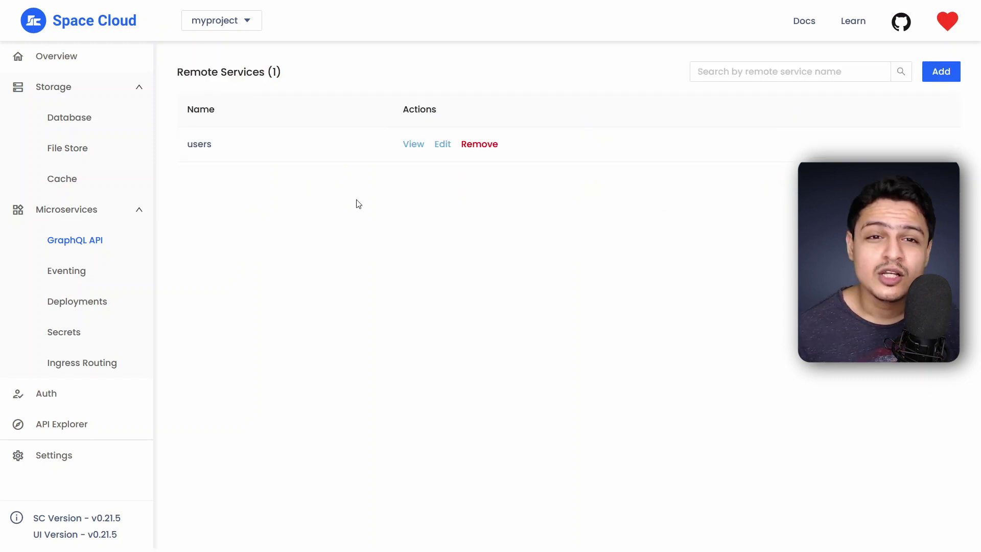
{"action": "left_click", "coordinate": [941, 71]}
{"action": "left_click", "coordinate": [511, 151]}
{"action": "type", "text": "post"}
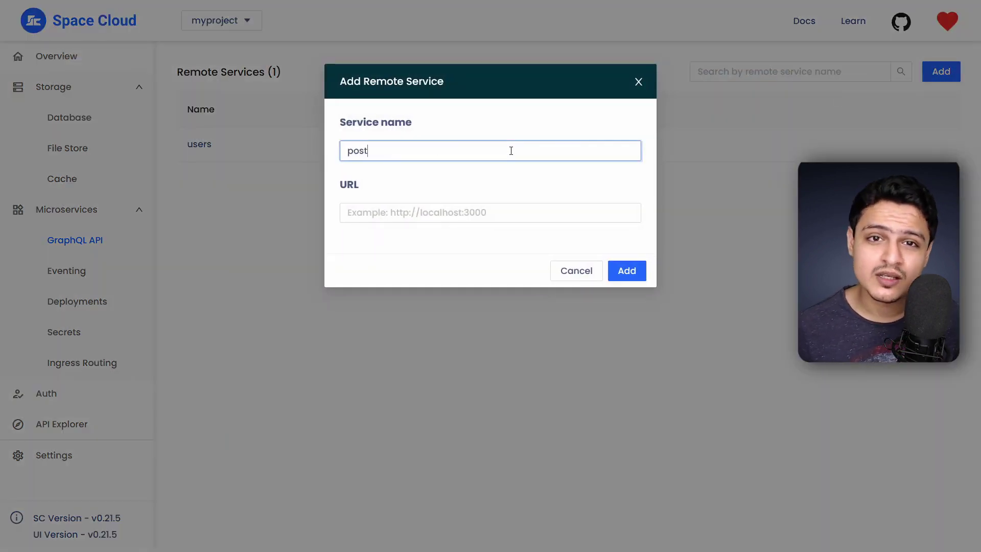
{"action": "type", "text": "s"}
{"action": "left_click", "coordinate": [458, 211]}
{"action": "type", "text": "http://post-"}
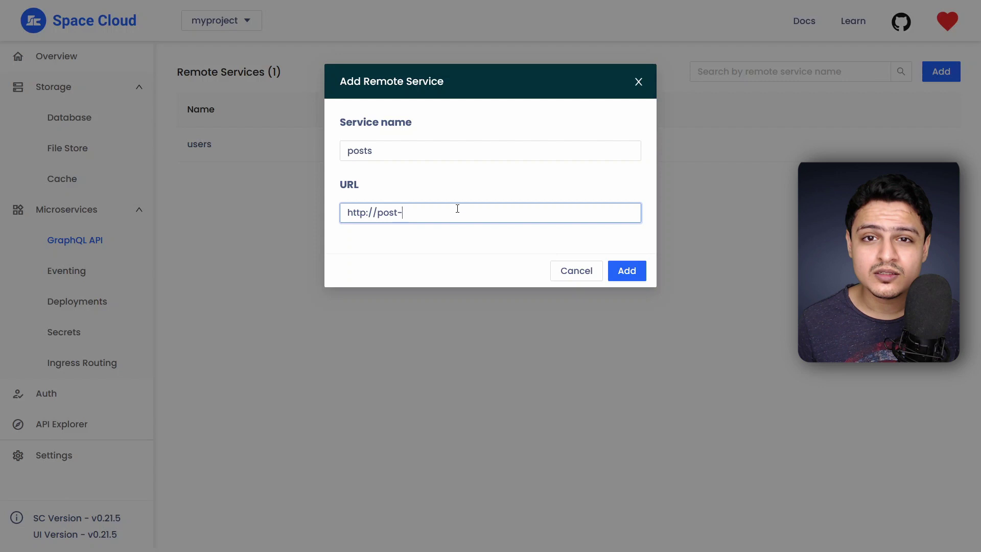
{"action": "type", "text": "service:8082"}
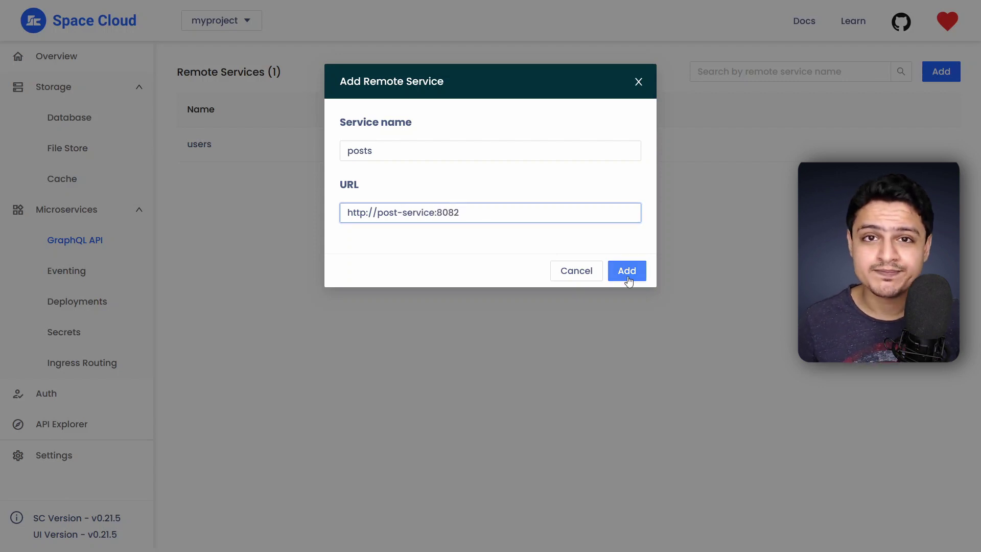
{"action": "left_click", "coordinate": [627, 275]}
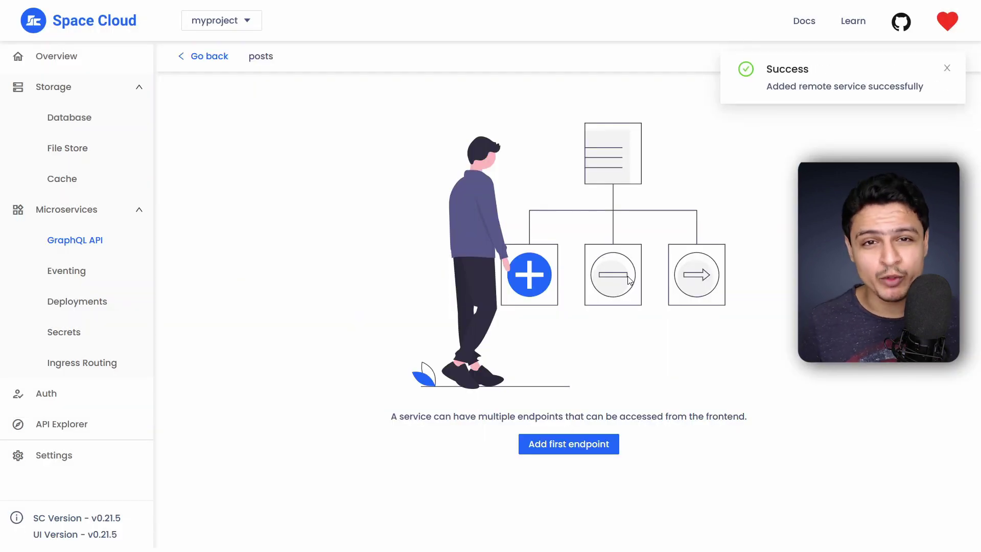
- Add an internal endpoint getAllPosts to the posts service with method GET and path /list/posts
{"action": "left_click", "coordinate": [591, 444]}
{"action": "left_click", "coordinate": [425, 144]}
{"action": "type", "text": "getAllPosts"}
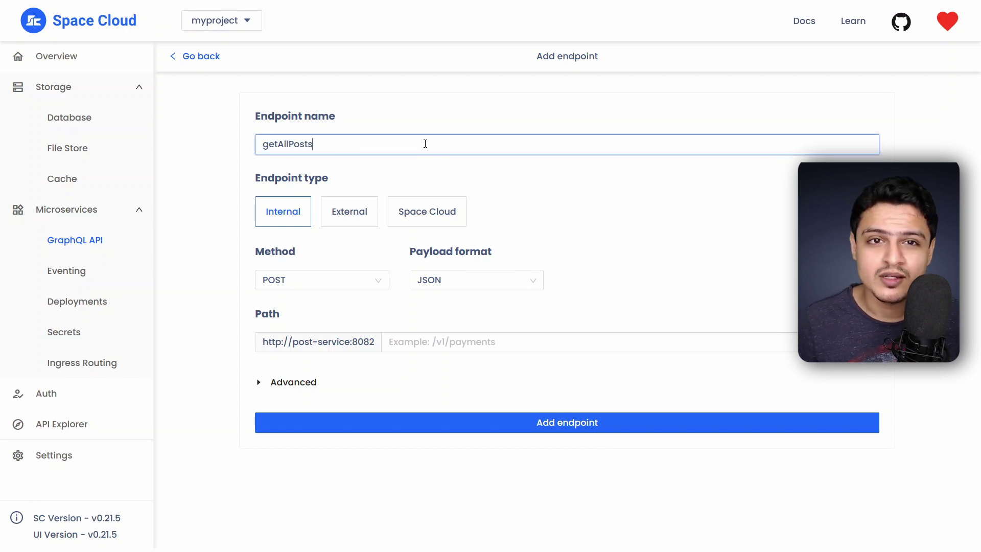
{"action": "left_click", "coordinate": [437, 341]}
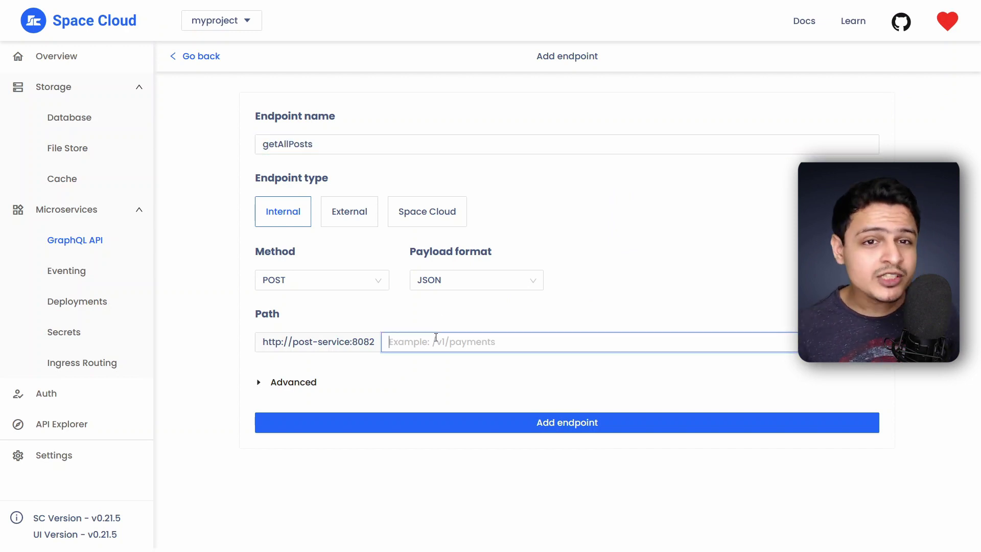
{"action": "type", "text": "/list/posts"}
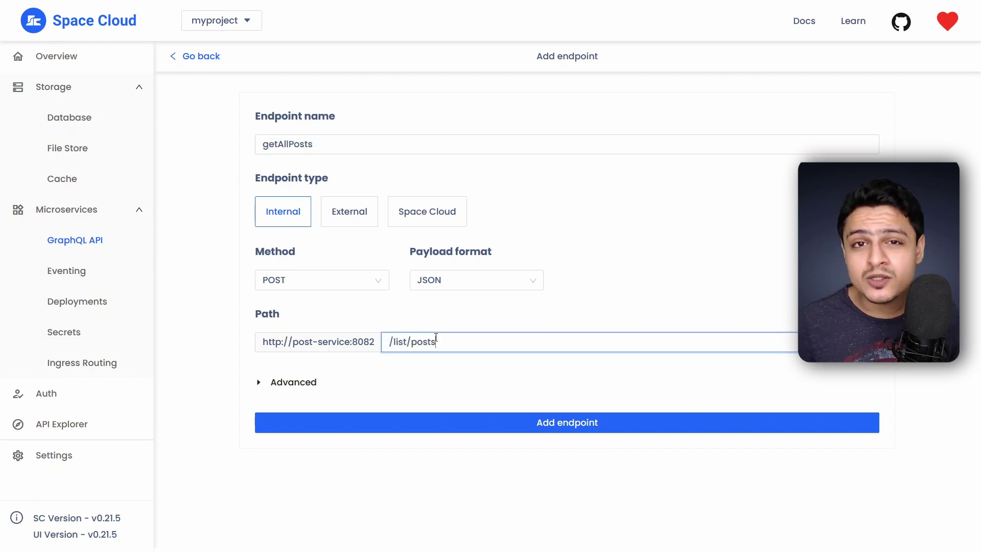
{"action": "left_click", "coordinate": [335, 280]}
{"action": "left_click", "coordinate": [336, 347]}
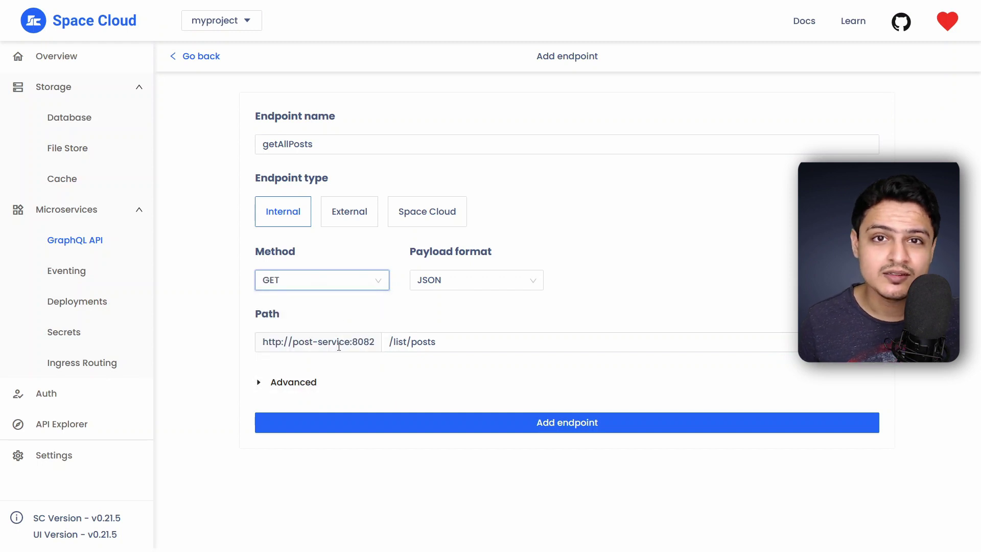
{"action": "left_click", "coordinate": [457, 427]}
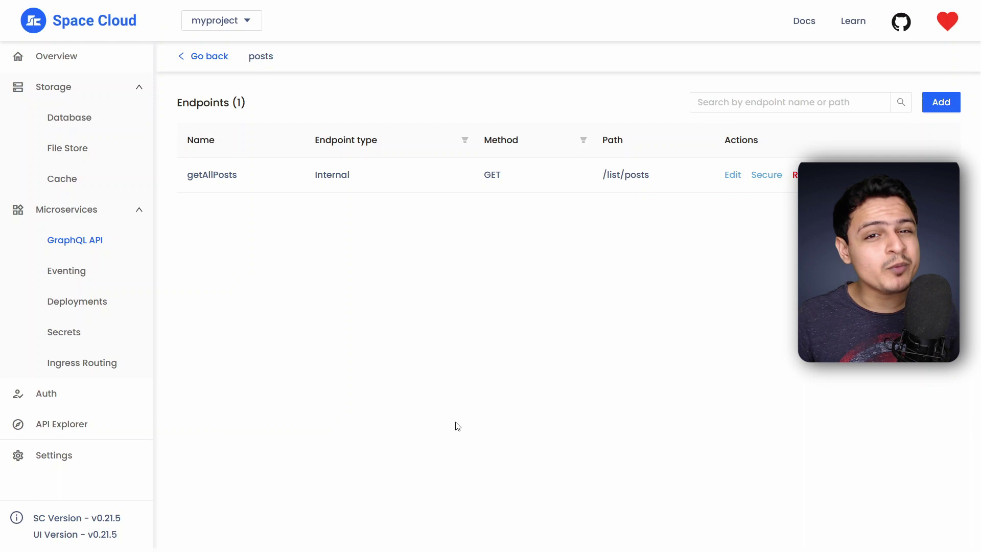
- Add an internal endpoint getPostsByUserId to the posts service with method GET and path /get/posts/{args.userId}
{"action": "left_click", "coordinate": [958, 108]}
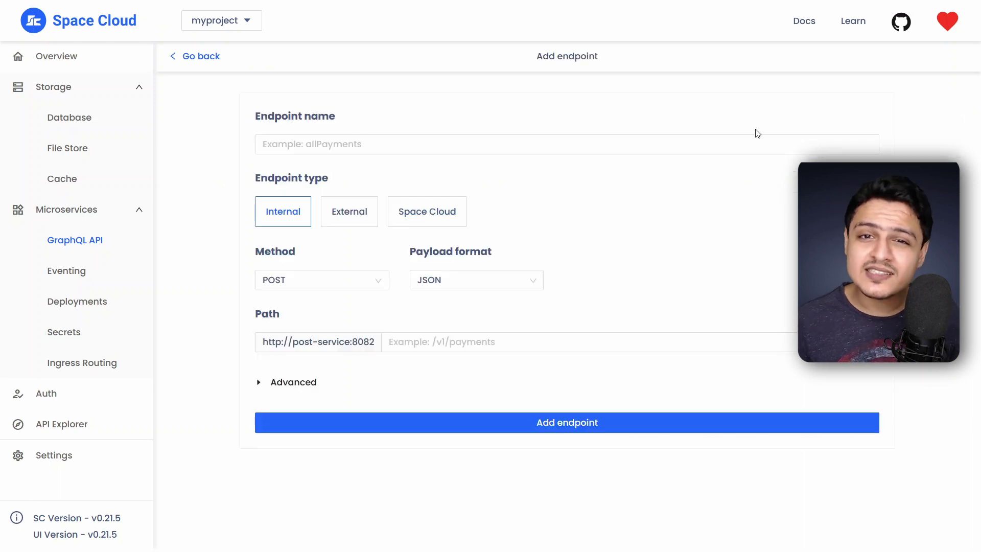
{"action": "left_click", "coordinate": [675, 149]}
{"action": "type", "text": "getPostsByUserId"}
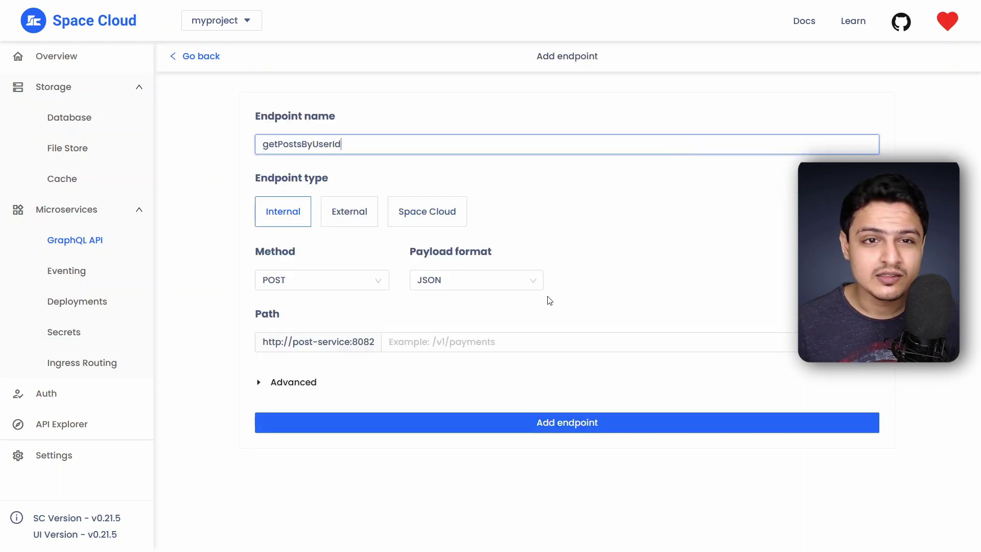
{"action": "left_click", "coordinate": [526, 338]}
{"action": "type", "text": "/get/posts/"}
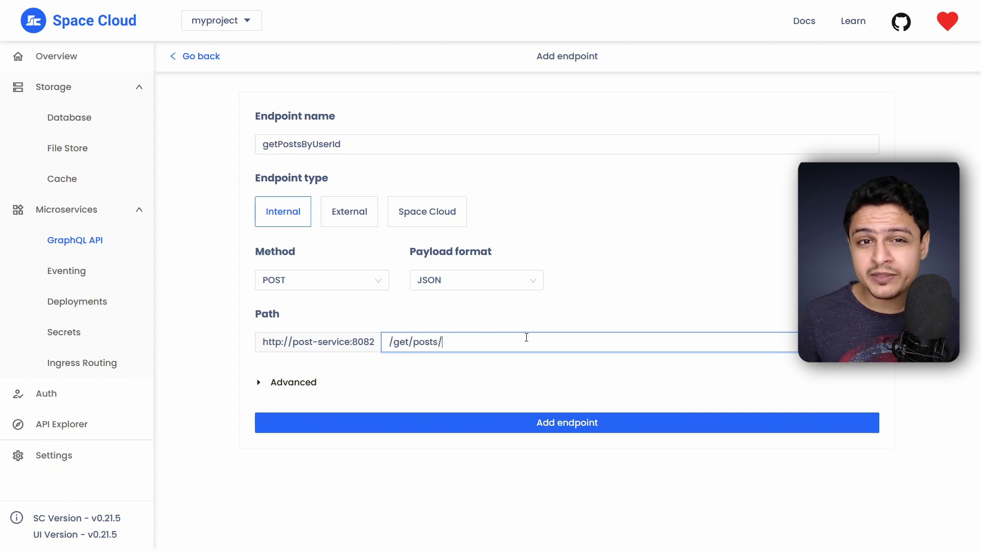
{"action": "type", "text": "{args.userId}"}
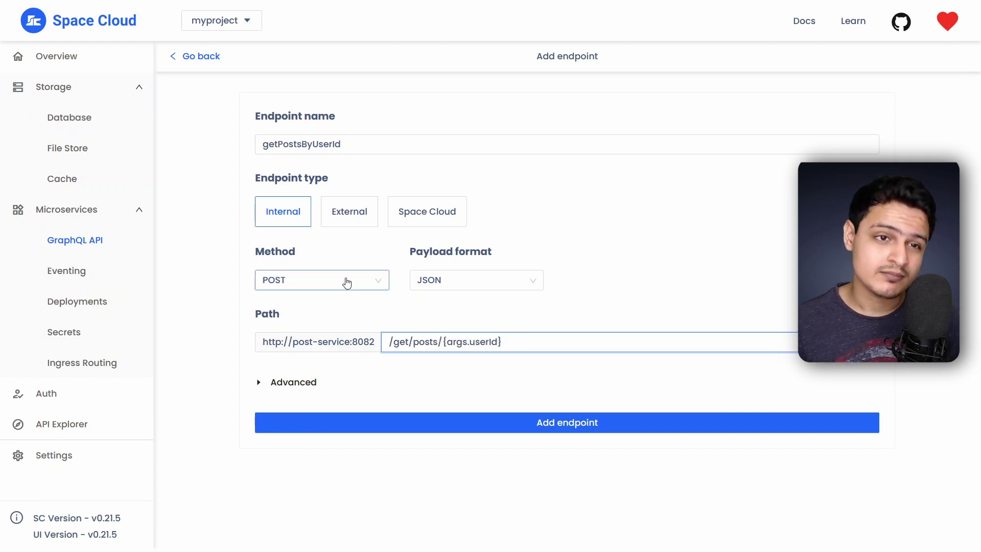
{"action": "left_click", "coordinate": [344, 281]}
{"action": "left_click", "coordinate": [347, 347]}
{"action": "left_click", "coordinate": [513, 429]}
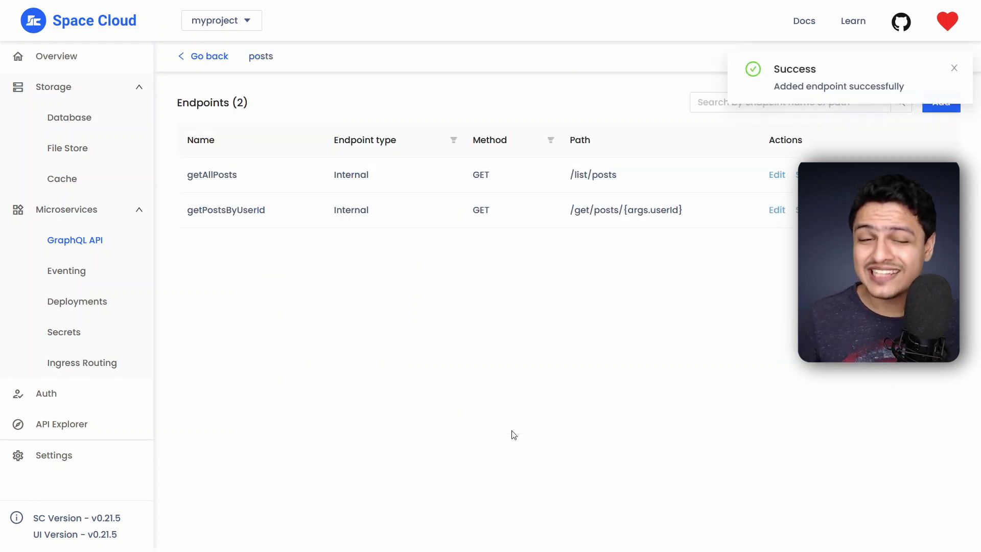
- Add an internal endpoint getPostById to the posts service with path /get/posts/{args.postId}, keeping the default POST method
{"action": "left_click", "coordinate": [930, 107]}
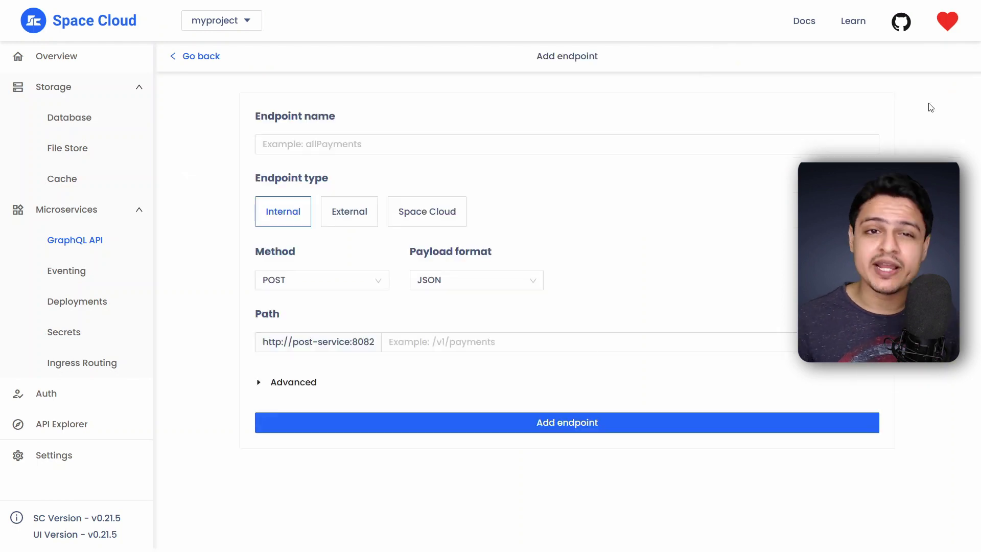
{"action": "left_click", "coordinate": [663, 143]}
{"action": "type", "text": "getPostById"}
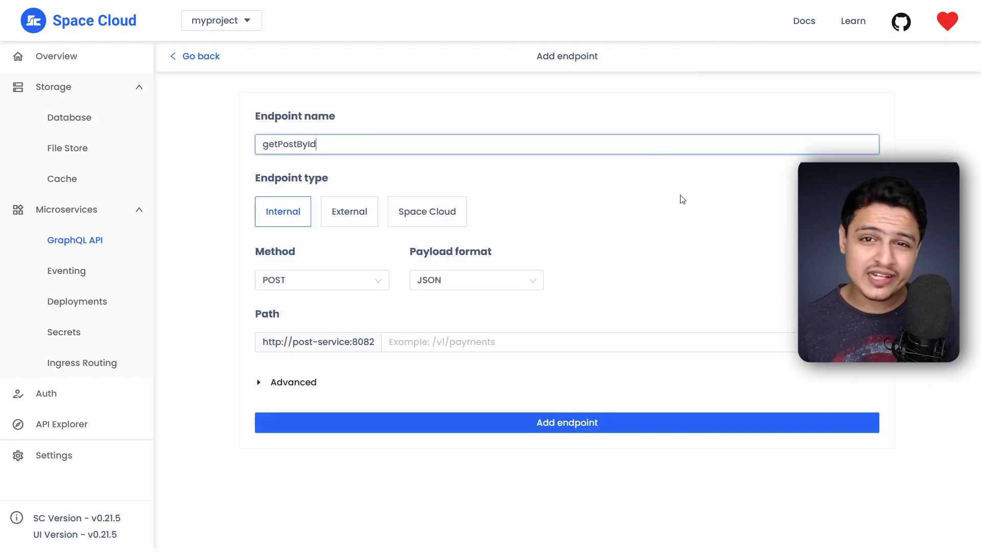
{"action": "left_click", "coordinate": [693, 348]}
{"action": "type", "text": "/ge"}
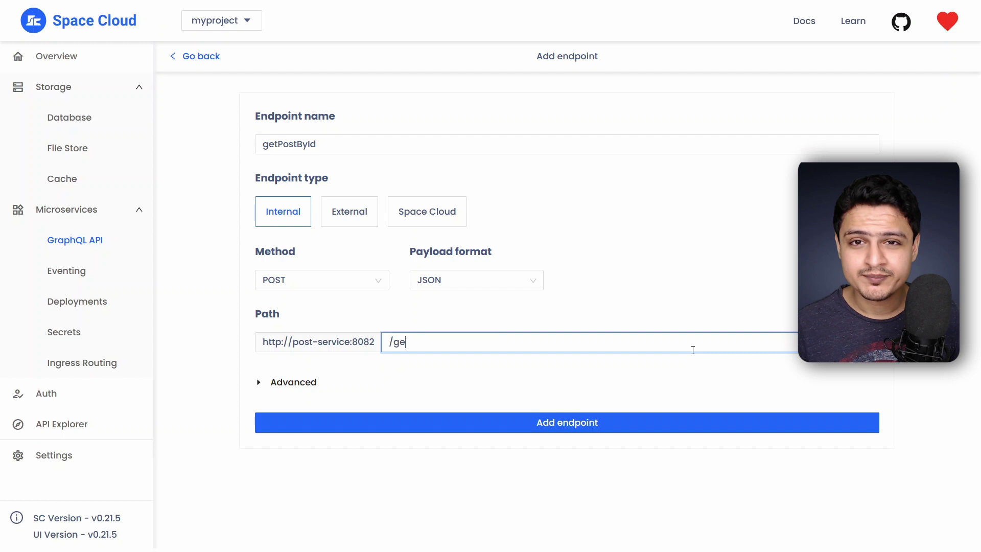
{"action": "type", "text": "t/posts/{"}
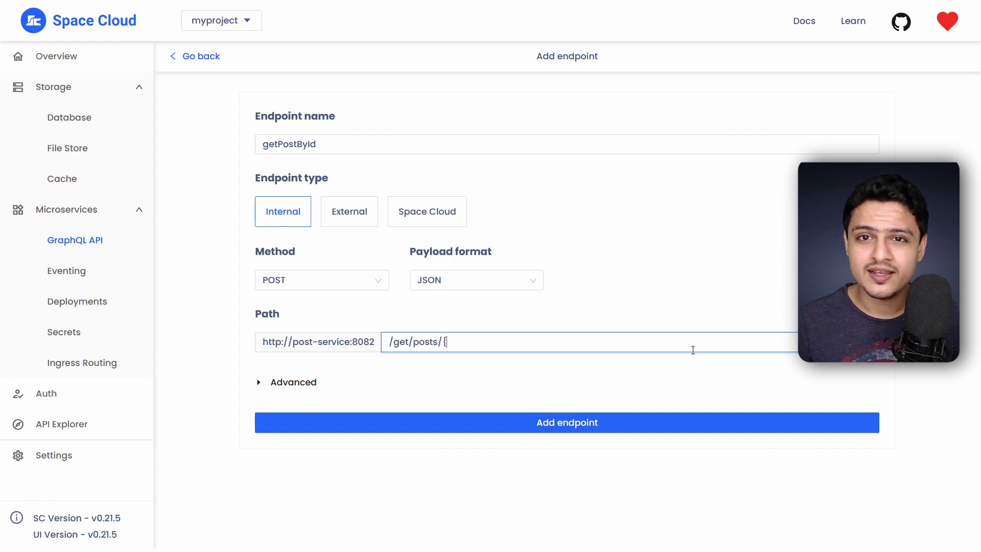
{"action": "type", "text": "args.postId}"}
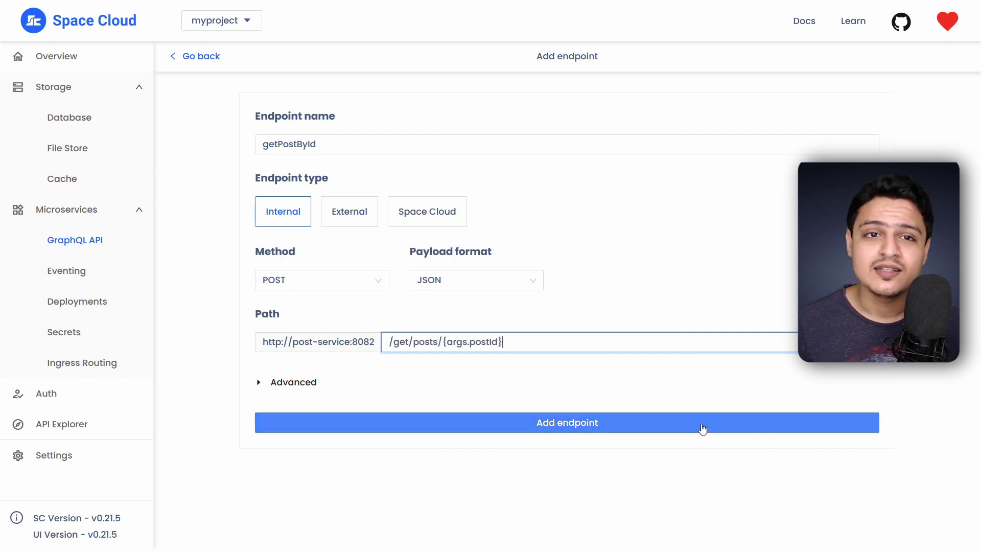
{"action": "left_click", "coordinate": [703, 428]}
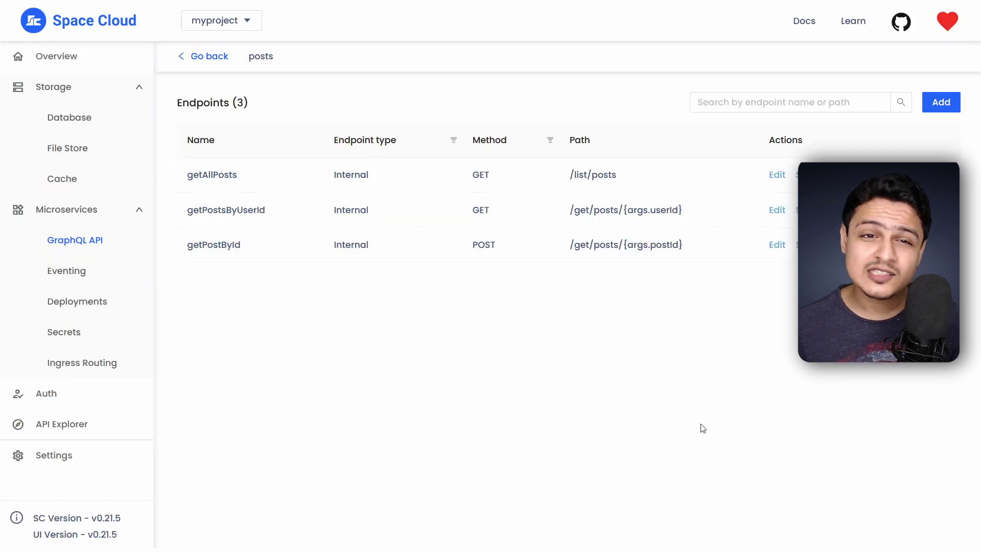
{"action": "left_click", "coordinate": [82, 432]}
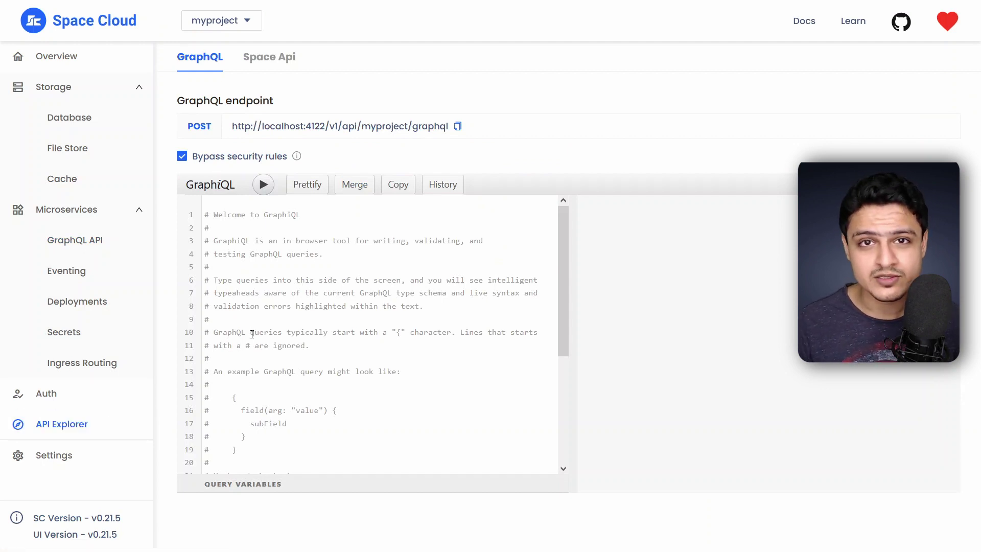
{"action": "key", "text": "ctrl+a"}
{"action": "key", "text": "BackSpace"}
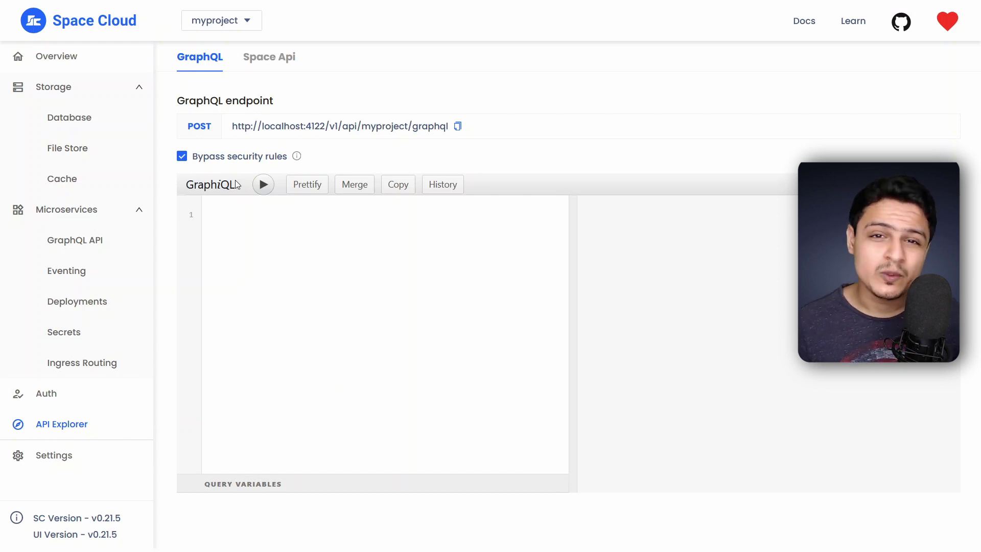
{"action": "type", "text": "query {"}
{"action": "key", "text": "Return"}
{"action": "type", "text": "g"}
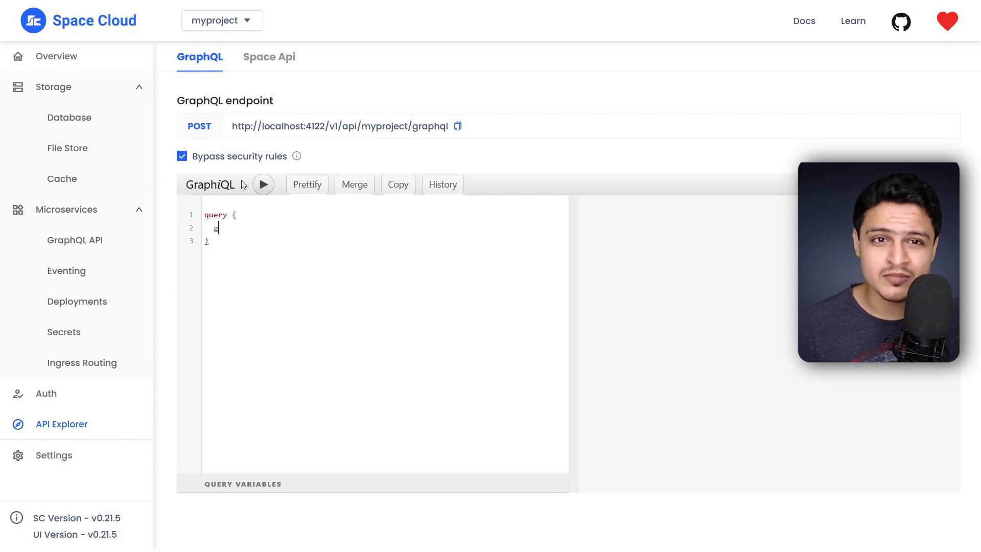
{"action": "type", "text": "etAllPosts"}
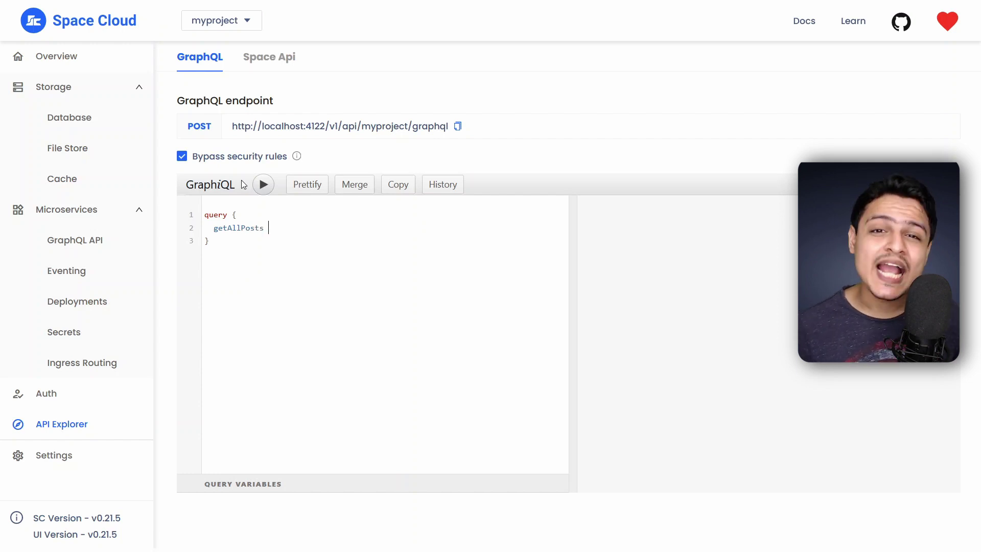
{"action": "type", "text": " @posts"}
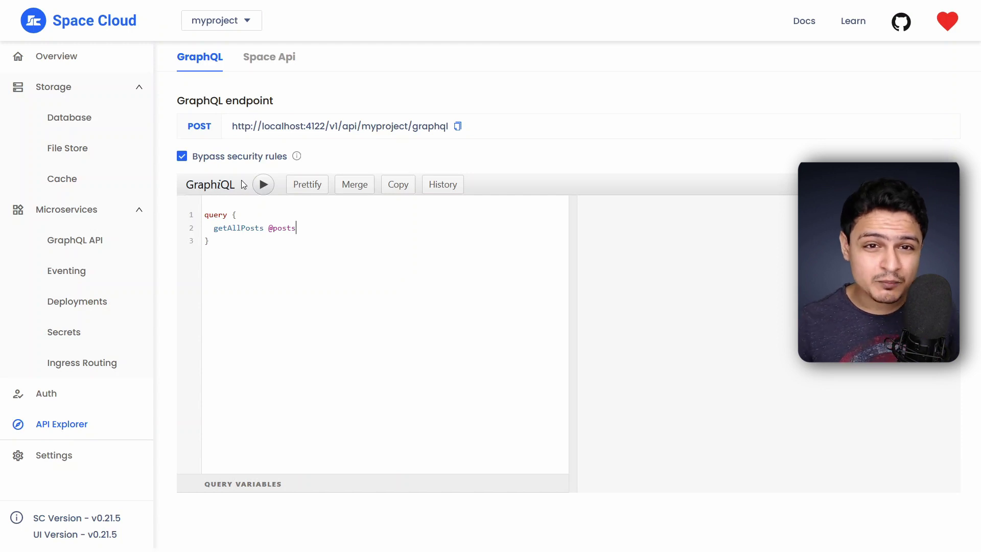
{"action": "left_click", "coordinate": [263, 185]}
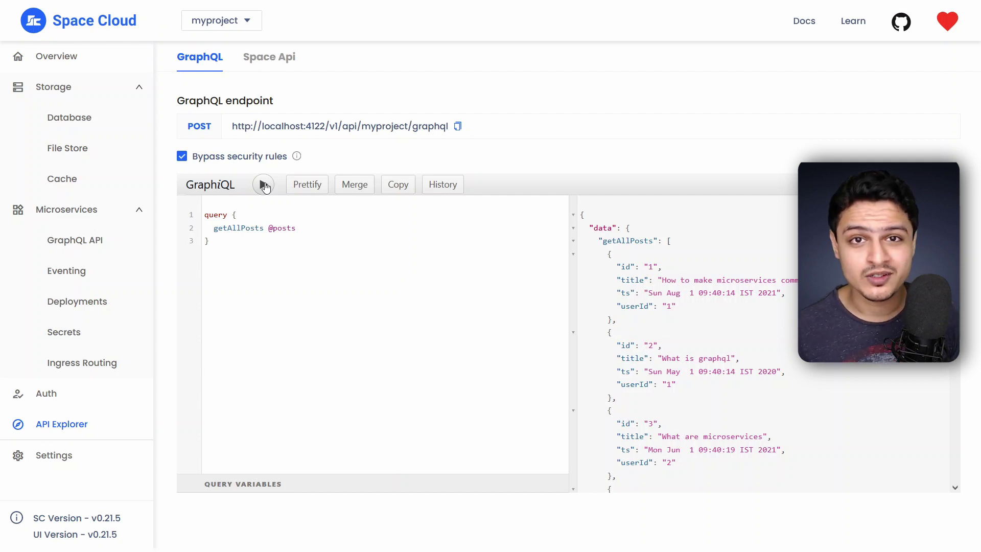
{"action": "left_click", "coordinate": [306, 233]}
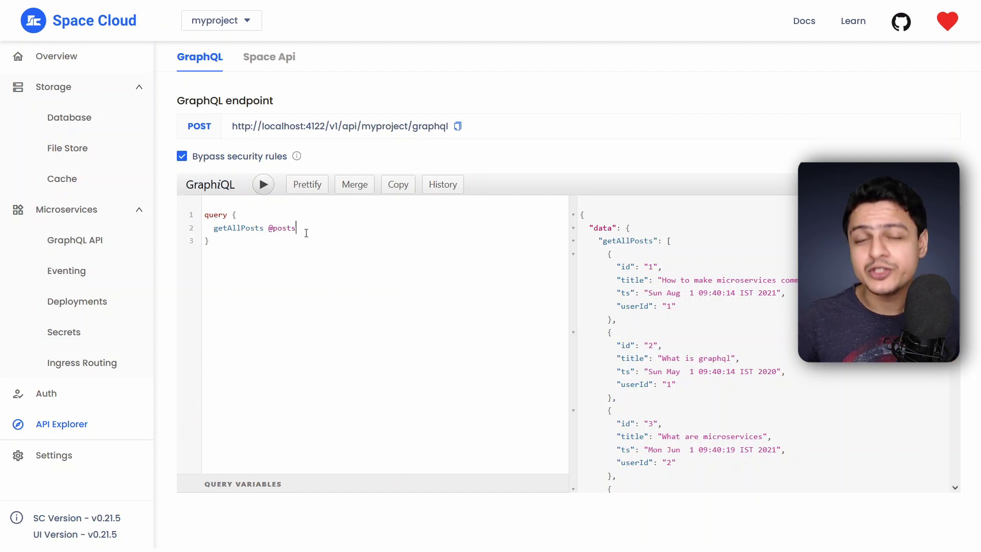
{"action": "key", "text": "shift+Home"}
{"action": "key", "text": "BackSpace"}
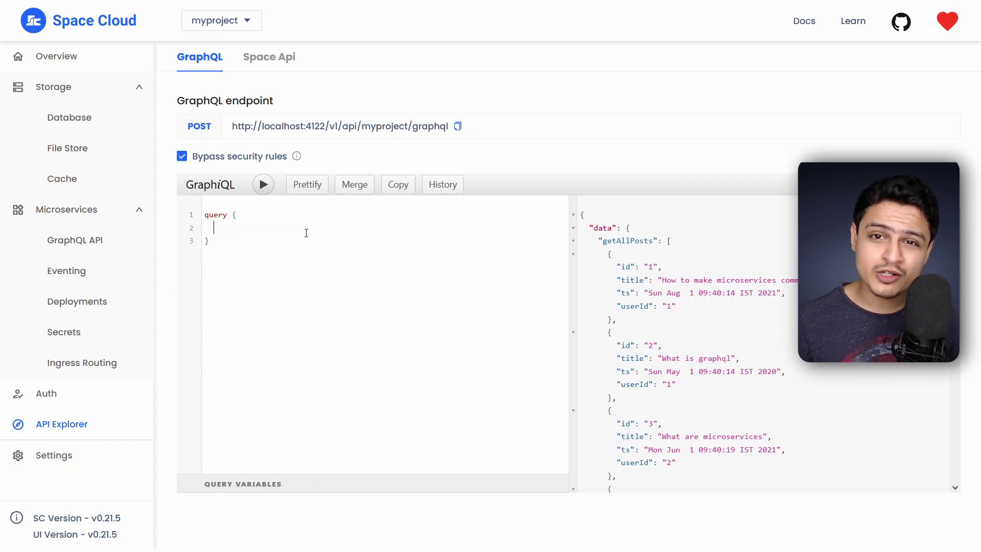
{"action": "type", "text": "getUserB"}
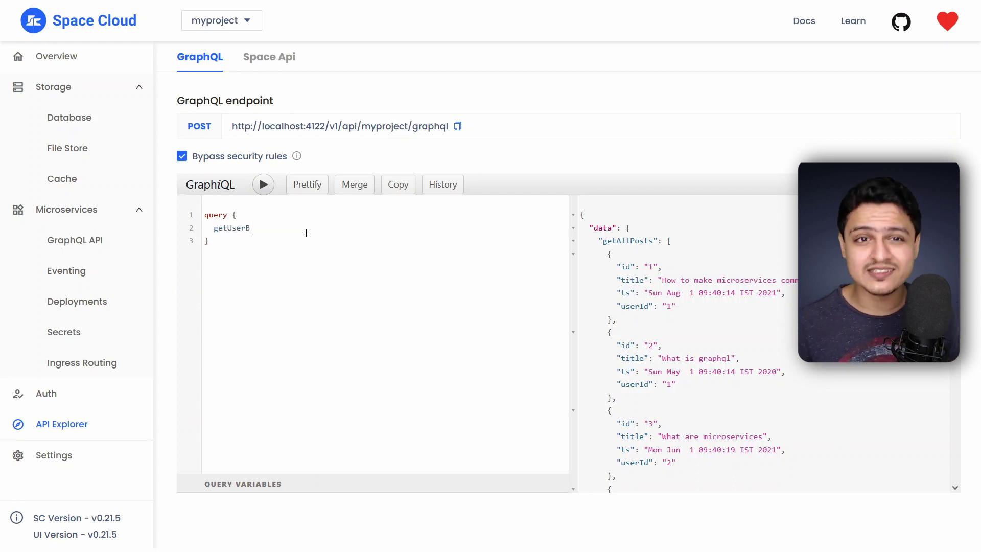
{"action": "type", "text": "yId"}
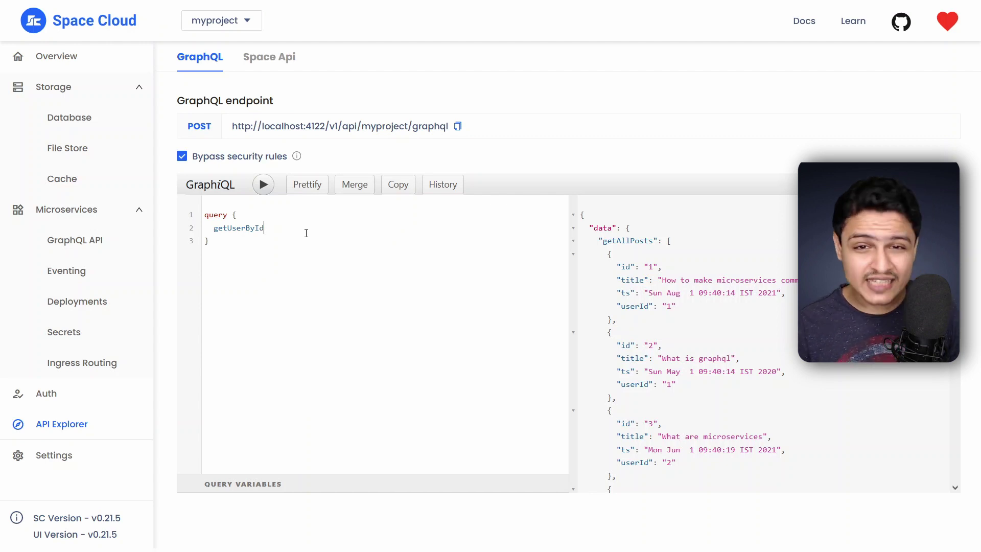
{"action": "type", "text": "(userId"}
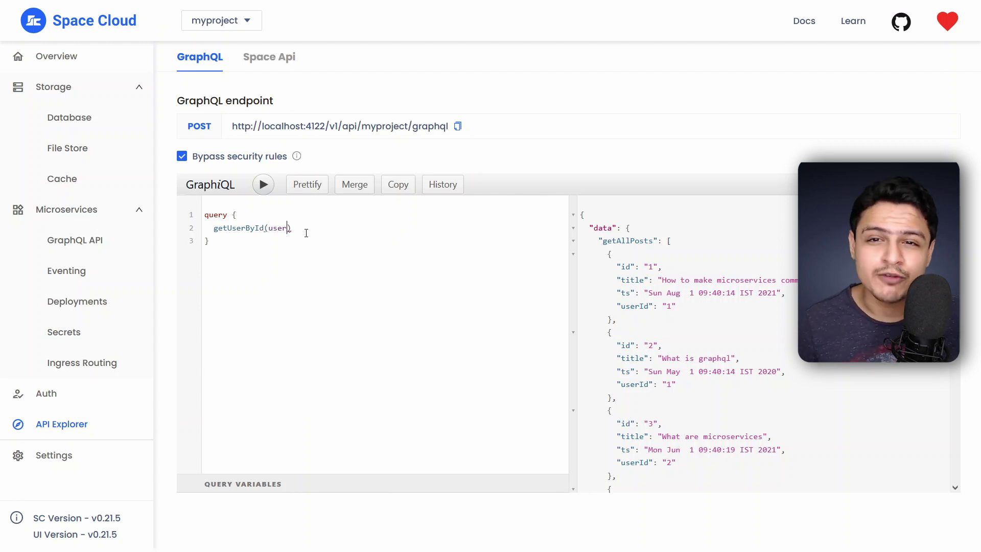
{"action": "type", "text": ": \""}
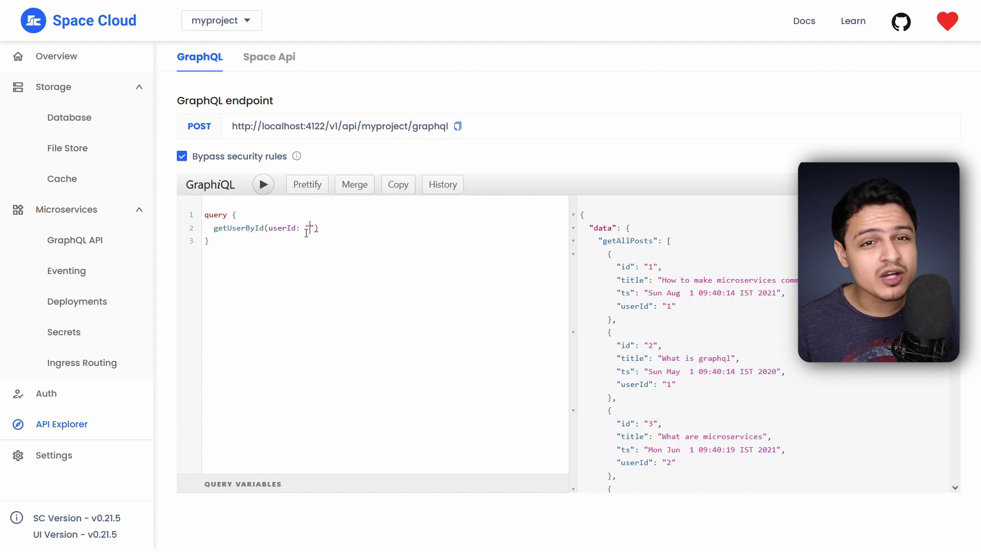
{"action": "type", "text": "1\") "}
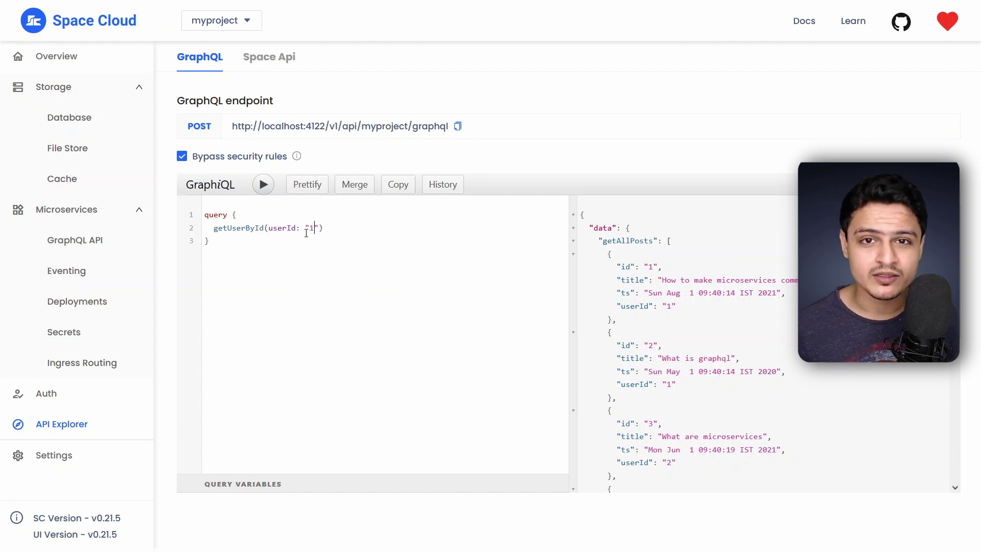
{"action": "type", "text": "@users"}
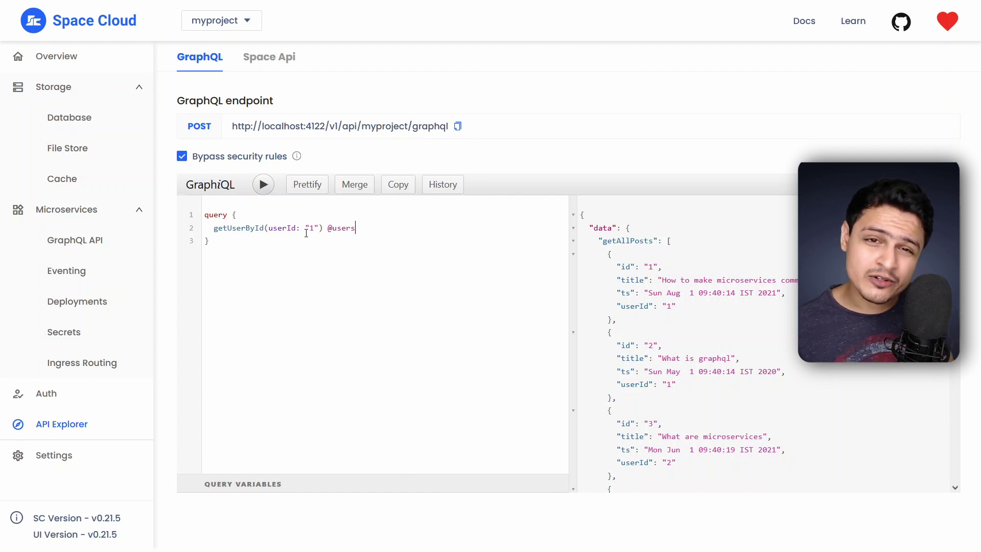
{"action": "left_click", "coordinate": [263, 186]}
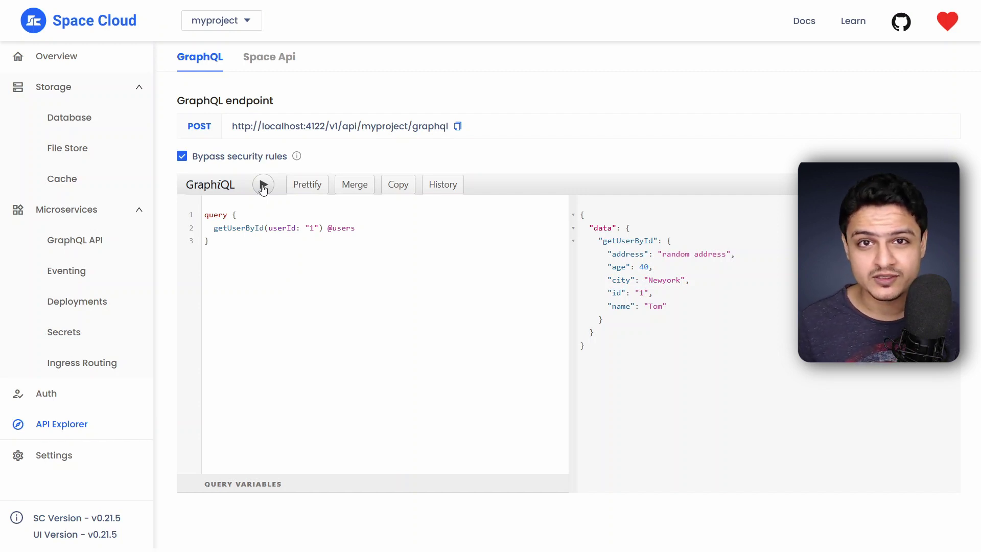
{"action": "left_click", "coordinate": [360, 227]}
{"action": "key", "text": "shift+Home"}
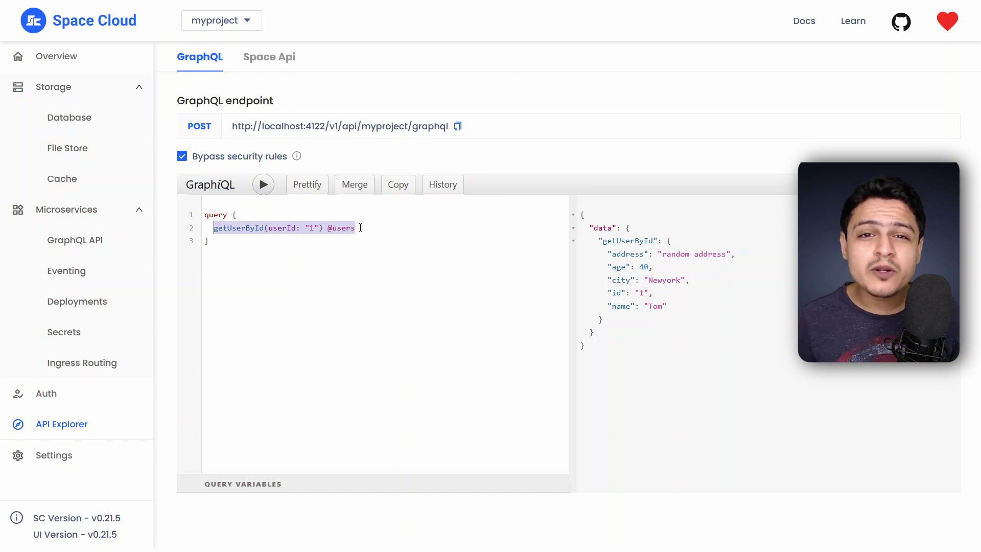
{"action": "key", "text": "BackSpace"}
{"action": "type", "text": "getAllP"}
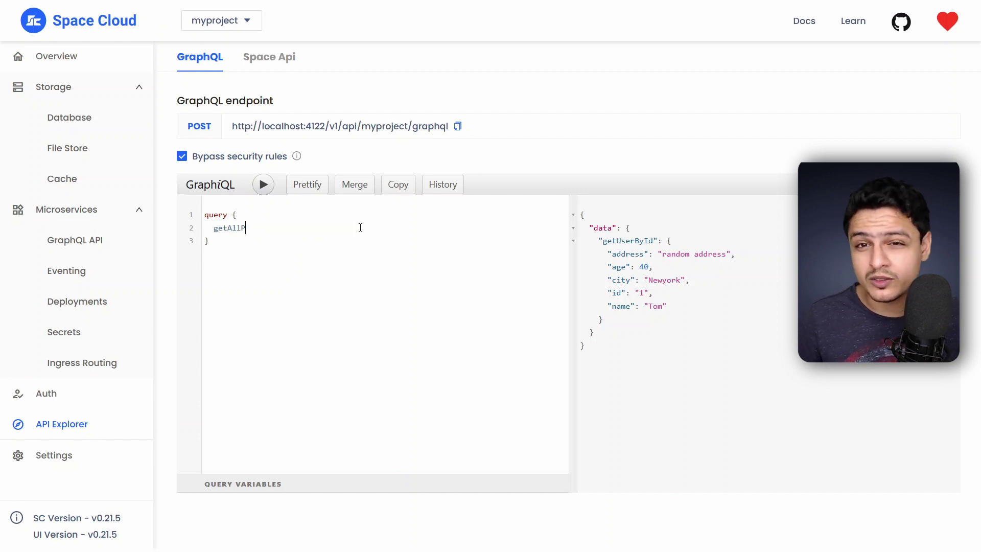
{"action": "type", "text": "osts @posts {"}
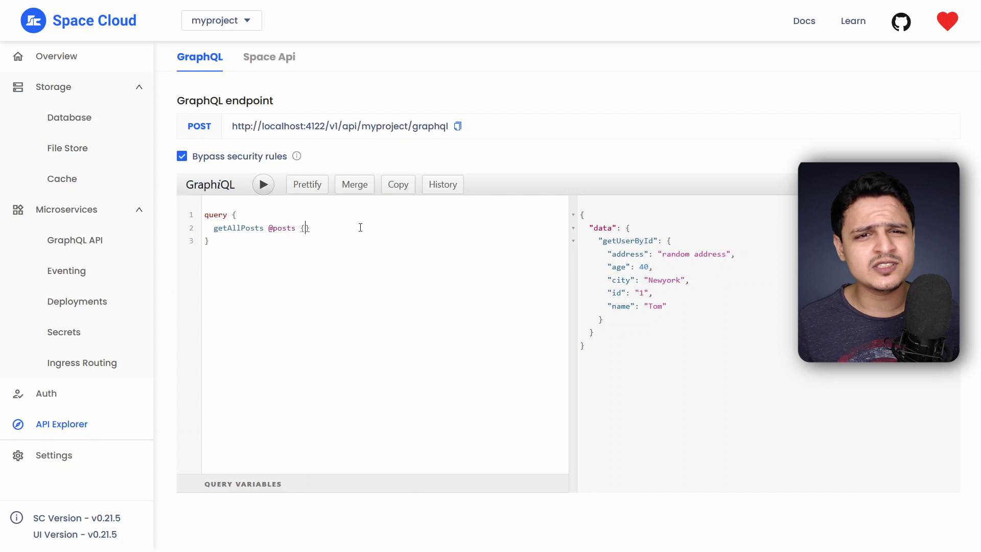
{"action": "key", "text": "Return"}
{"action": "type", "text": "id"}
{"action": "key", "text": "Return"}
{"action": "type", "text": "title"}
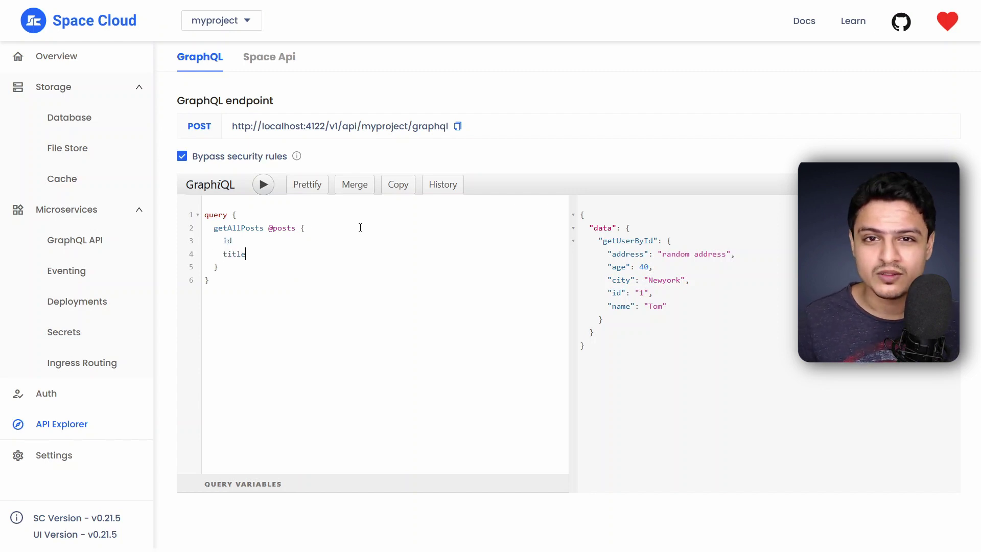
{"action": "key", "text": "Return"}
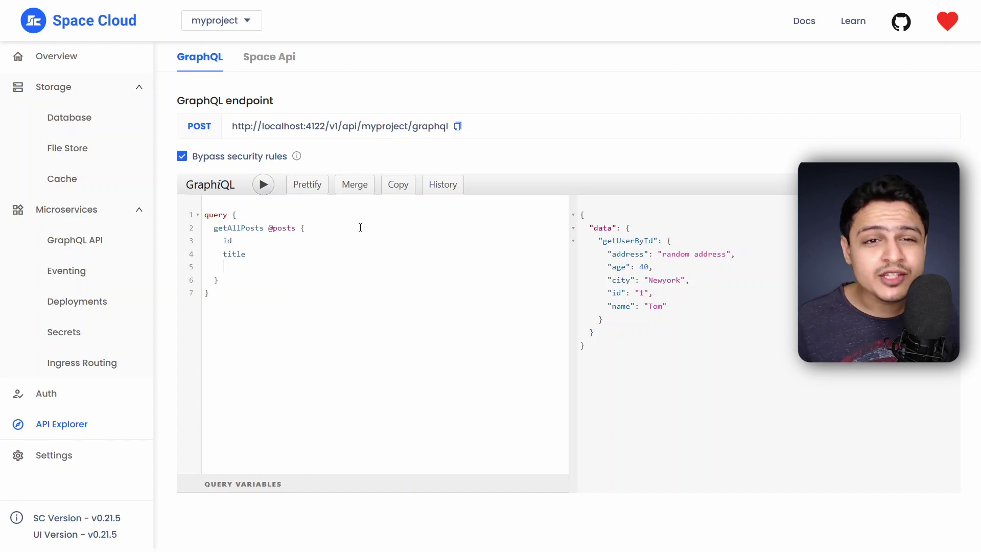
{"action": "type", "text": "getUserById("}
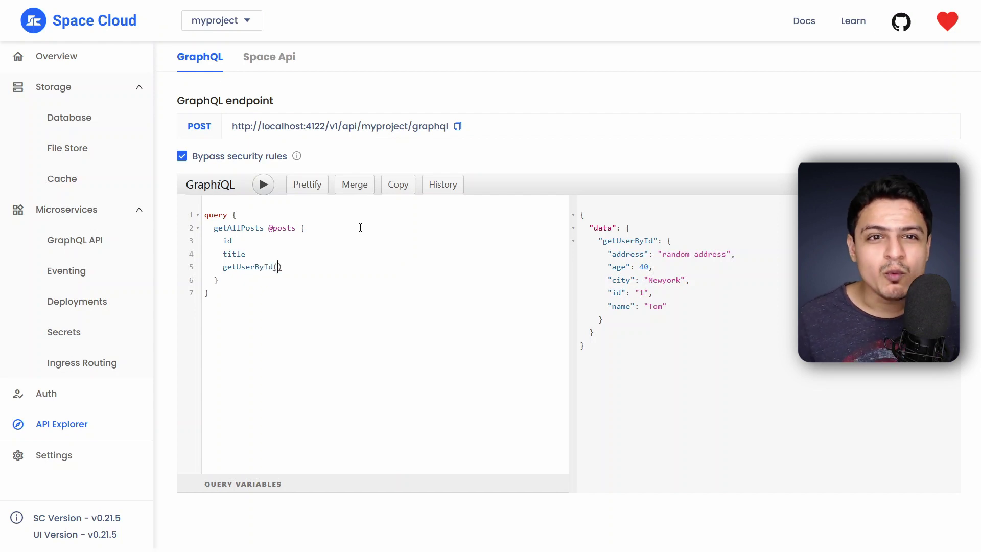
{"action": "type", "text": "userId: "}
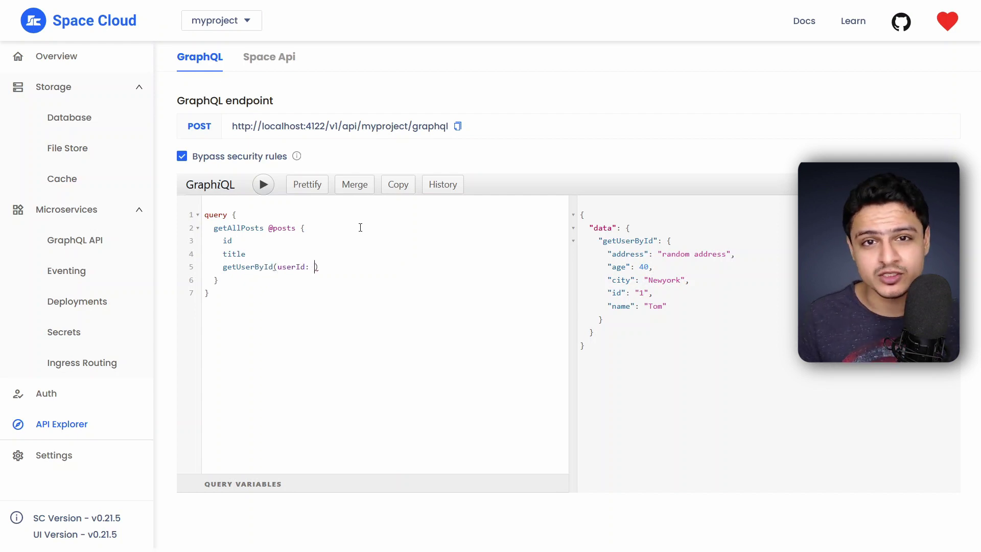
{"action": "type", "text": "\"\") @"}
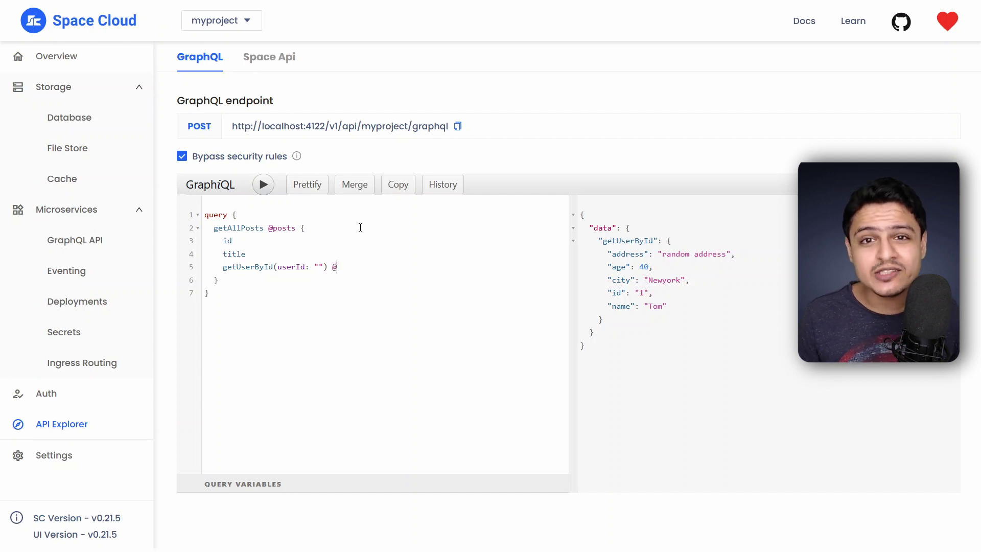
{"action": "type", "text": "users"}
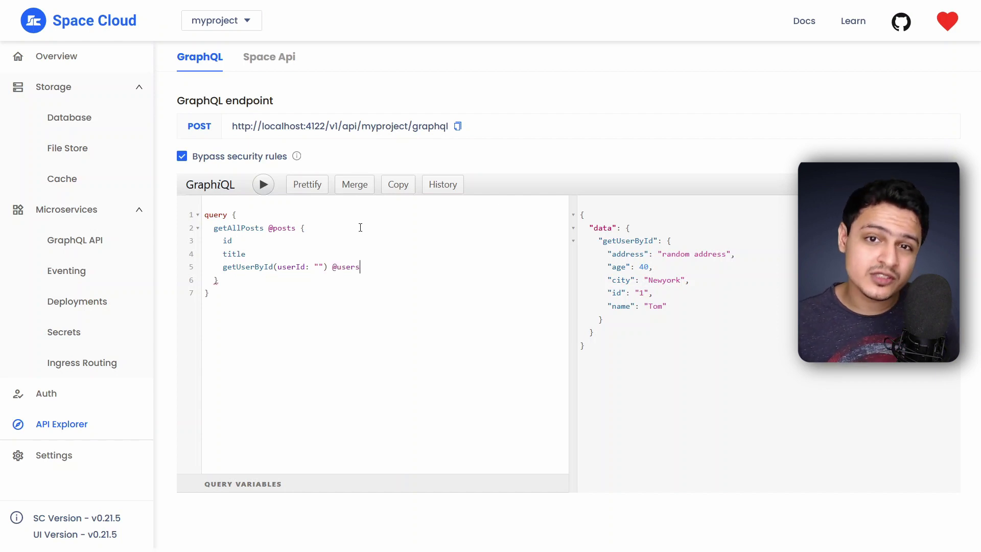
{"action": "left_click", "coordinate": [318, 267]}
{"action": "type", "text": "getAllPo"}
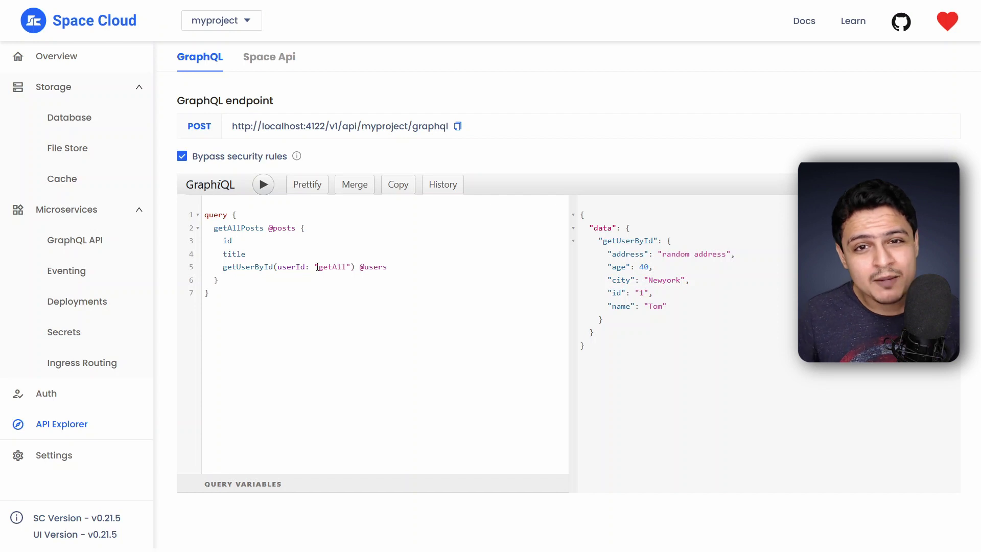
{"action": "type", "text": "sts."}
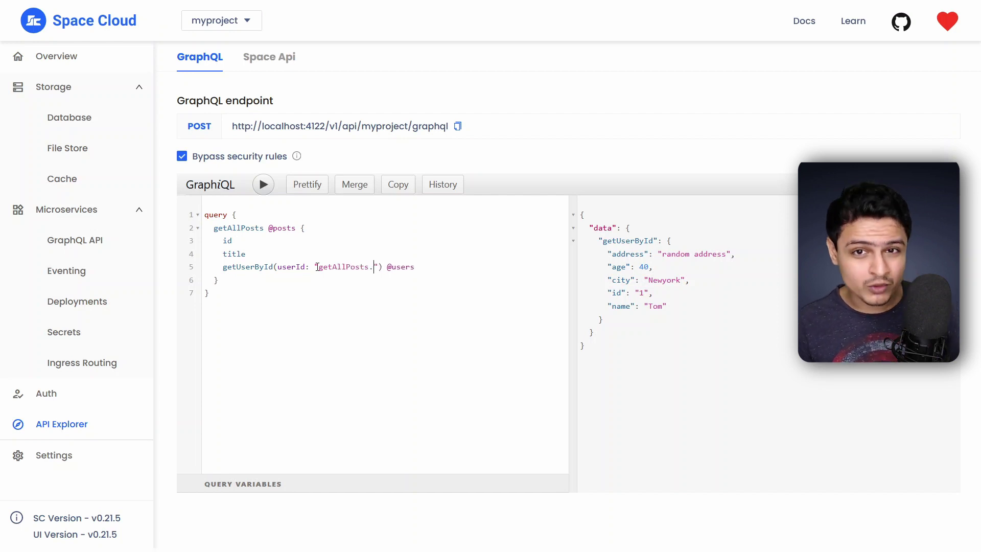
{"action": "type", "text": "userId"}
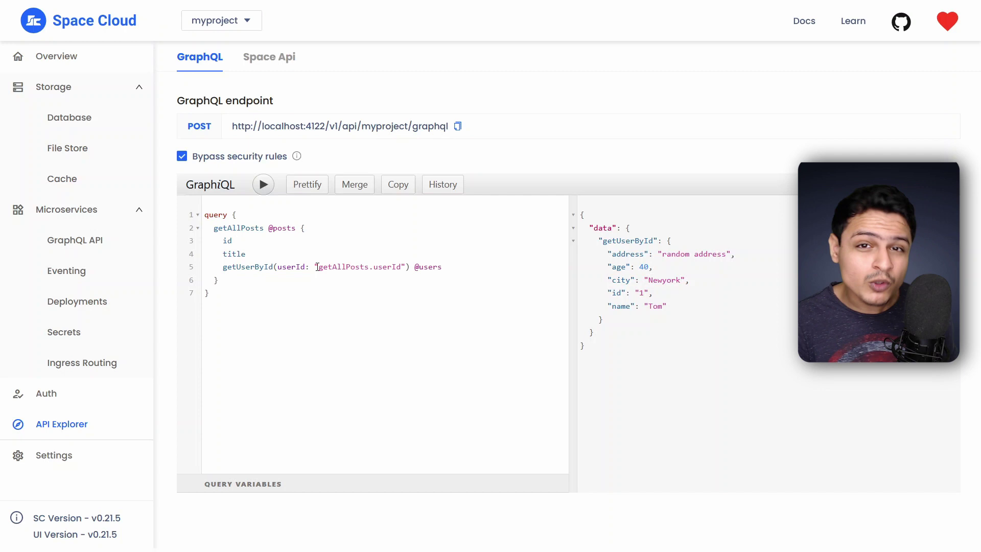
{"action": "left_click", "coordinate": [264, 185]}
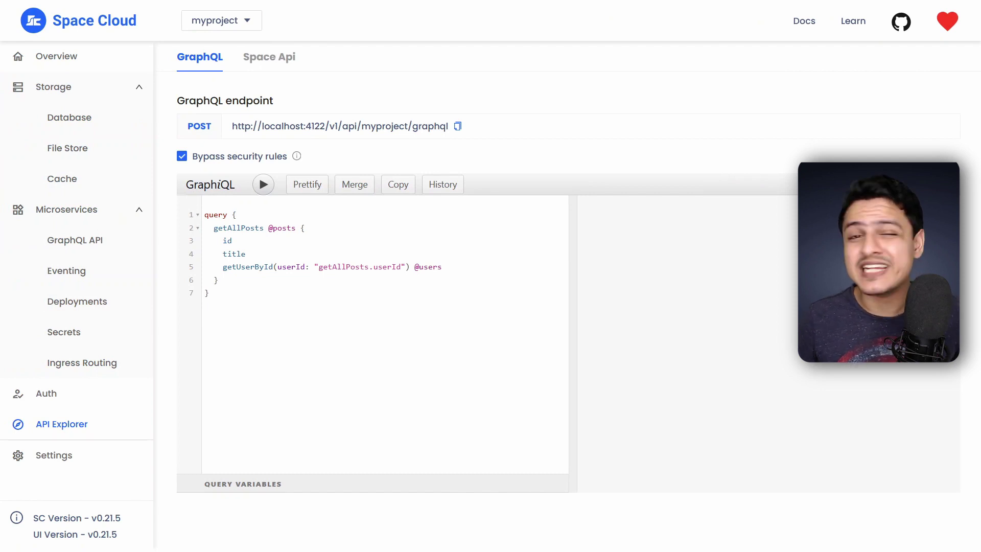
- Start adding a PostgreSQL database to the project and set the host in its connection string to postgres
{"action": "left_click", "coordinate": [88, 116]}
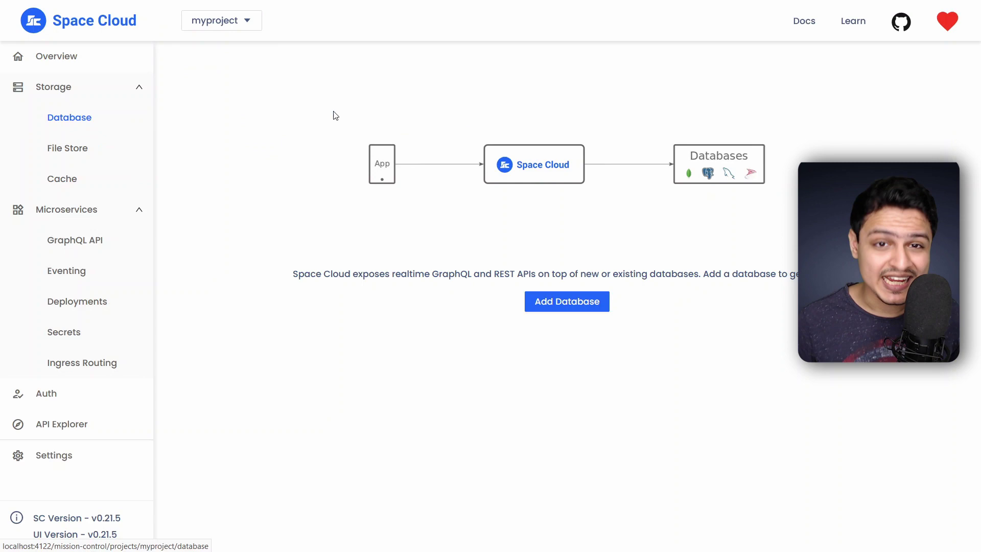
{"action": "left_click", "coordinate": [589, 297]}
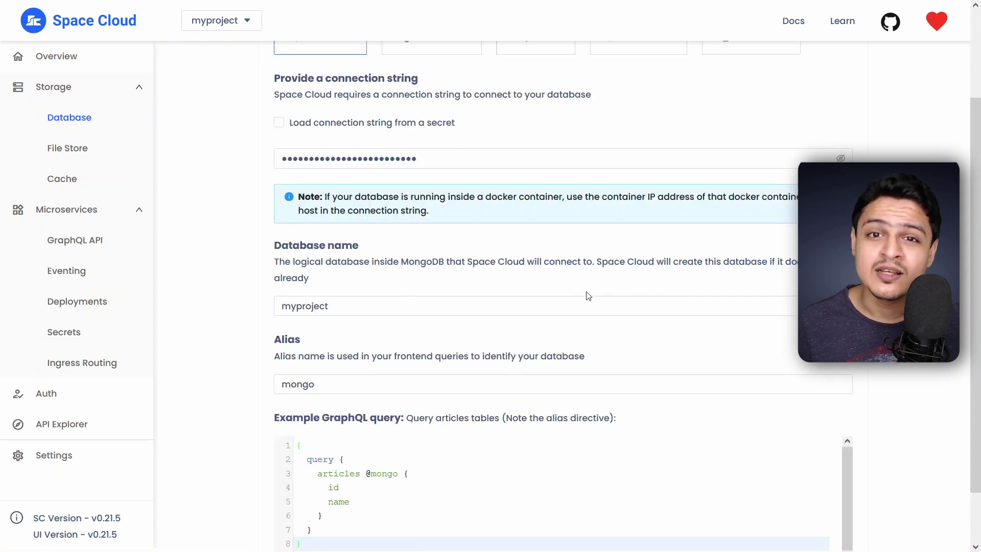
{"action": "left_click", "coordinate": [443, 165]}
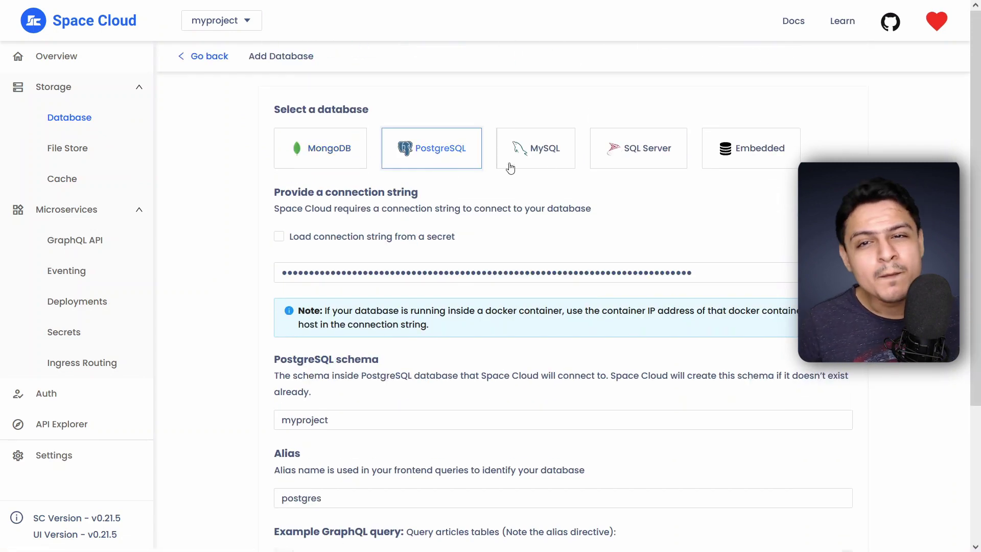
{"action": "left_click", "coordinate": [511, 272]}
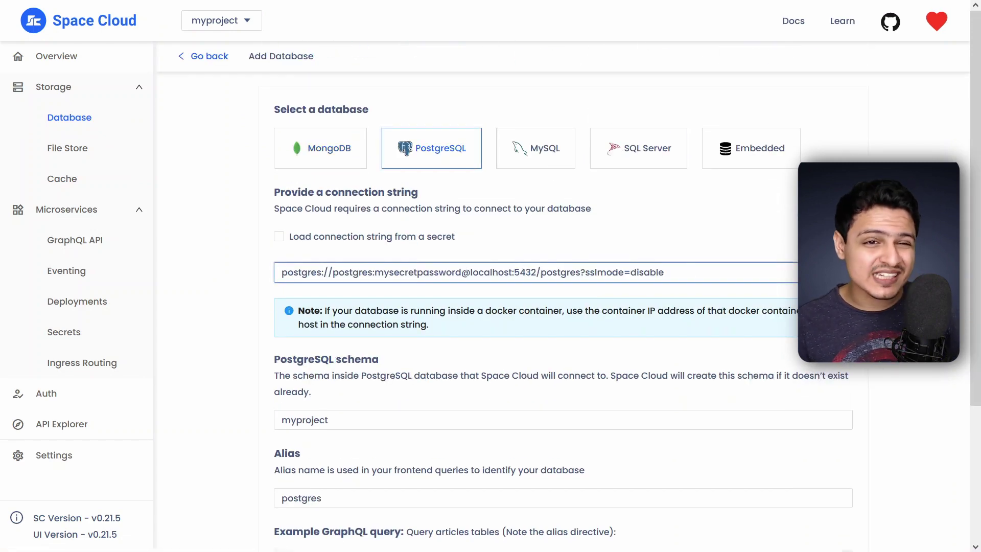
{"action": "double_click", "coordinate": [493, 273]}
{"action": "type", "text": "postgres"}
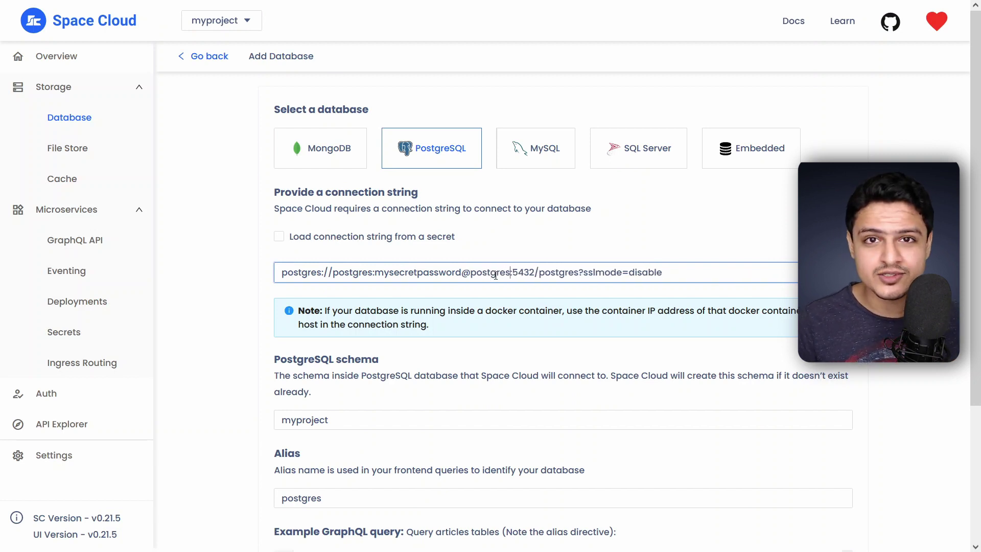
- Set the PostgreSQL schema to public and add the database with the default alias
{"action": "left_click", "coordinate": [467, 423]}
{"action": "key", "text": "ctrl+a"}
{"action": "type", "text": "pu"}
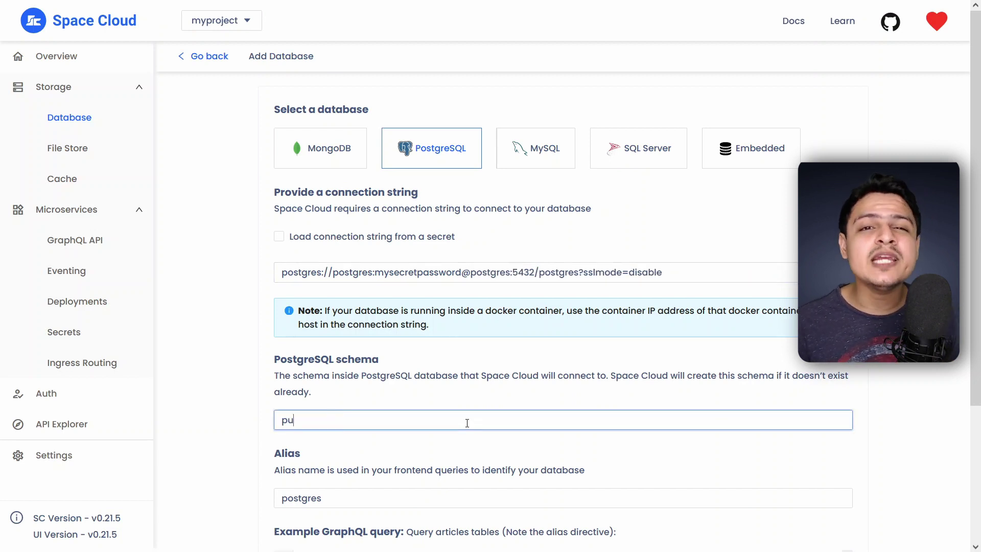
{"action": "type", "text": "blic"}
{"action": "scroll", "coordinate": [467, 423], "scroll_direction": "down", "scroll_amount": 3}
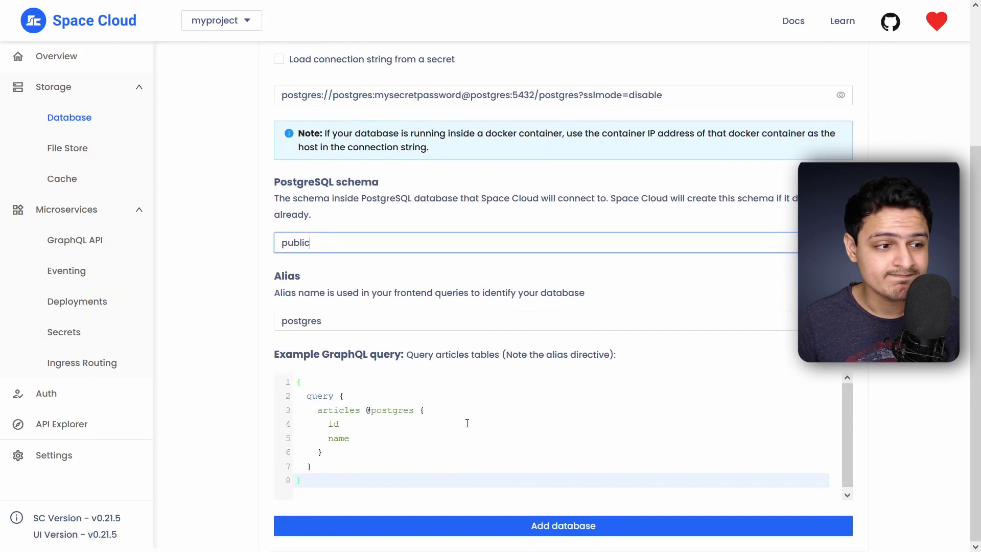
{"action": "left_click", "coordinate": [609, 525]}
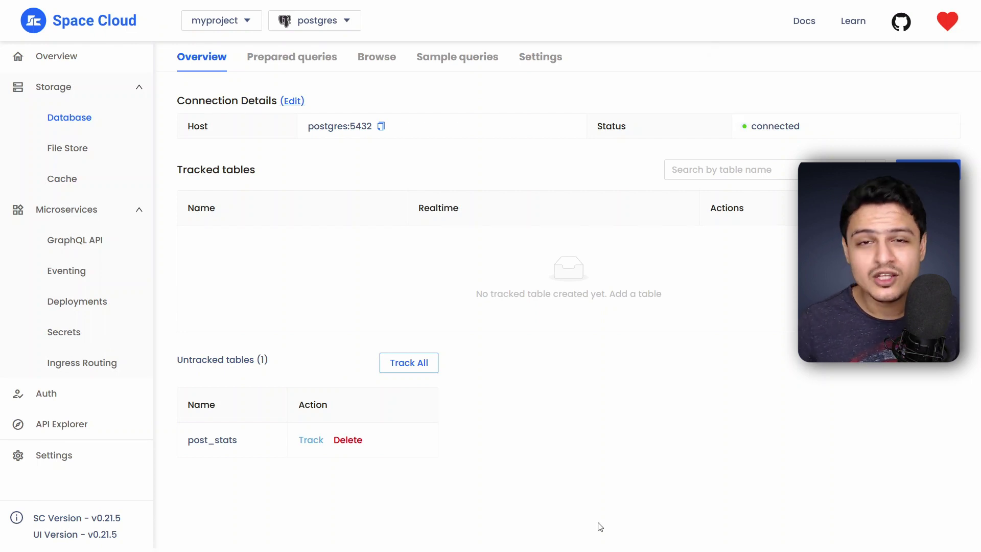
- Track the post_stats table and run its sample fetch query in the API Explorer
{"action": "left_click", "coordinate": [317, 439]}
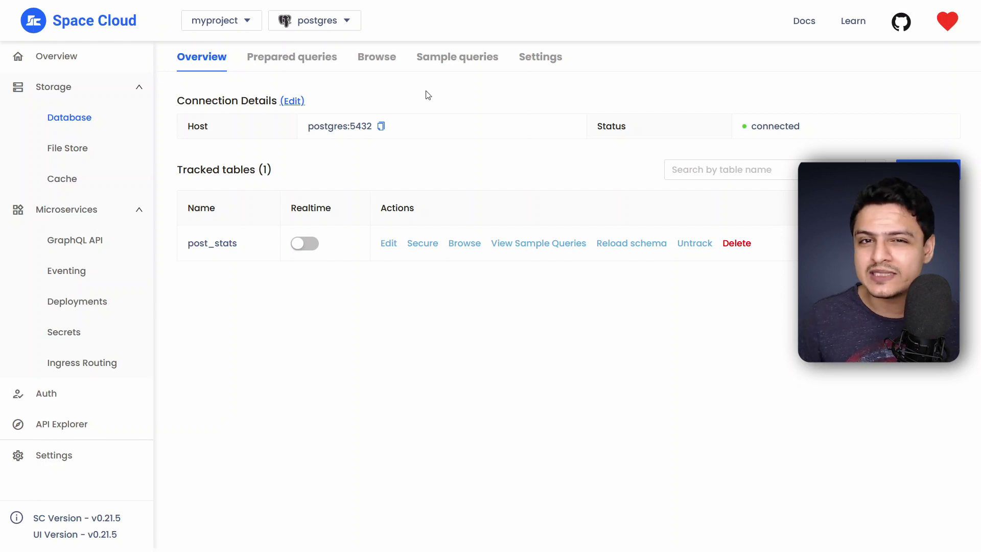
{"action": "left_click", "coordinate": [435, 67]}
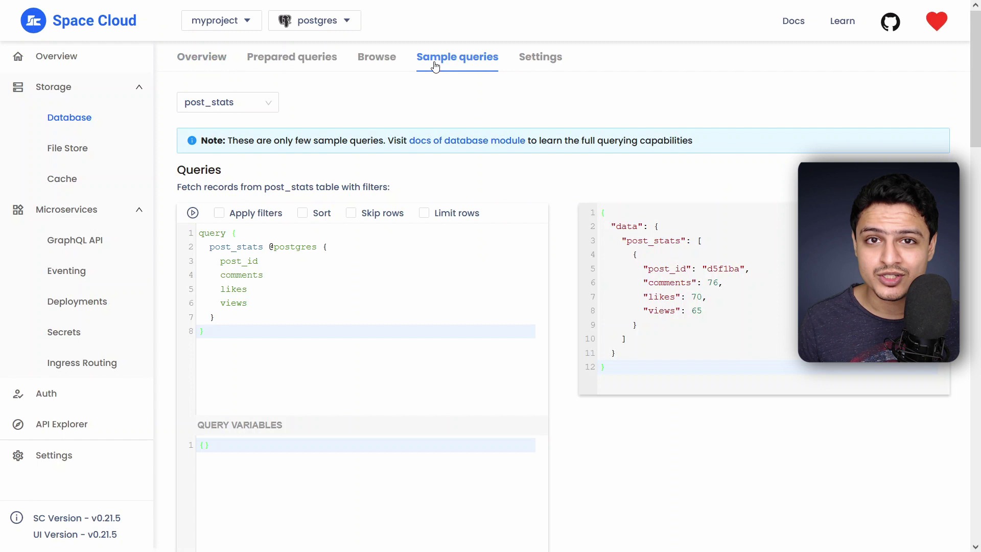
{"action": "left_click", "coordinate": [194, 212]}
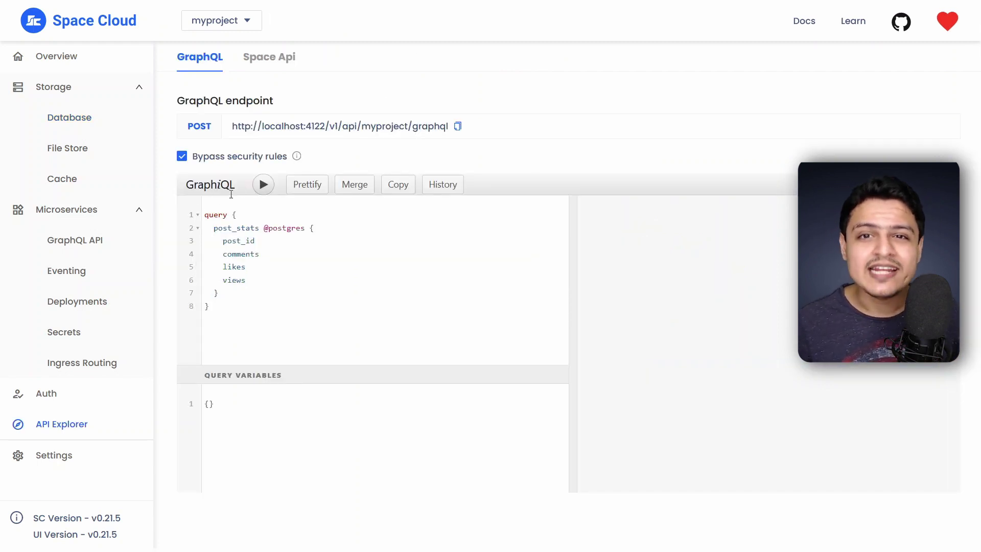
{"action": "left_click", "coordinate": [263, 186]}
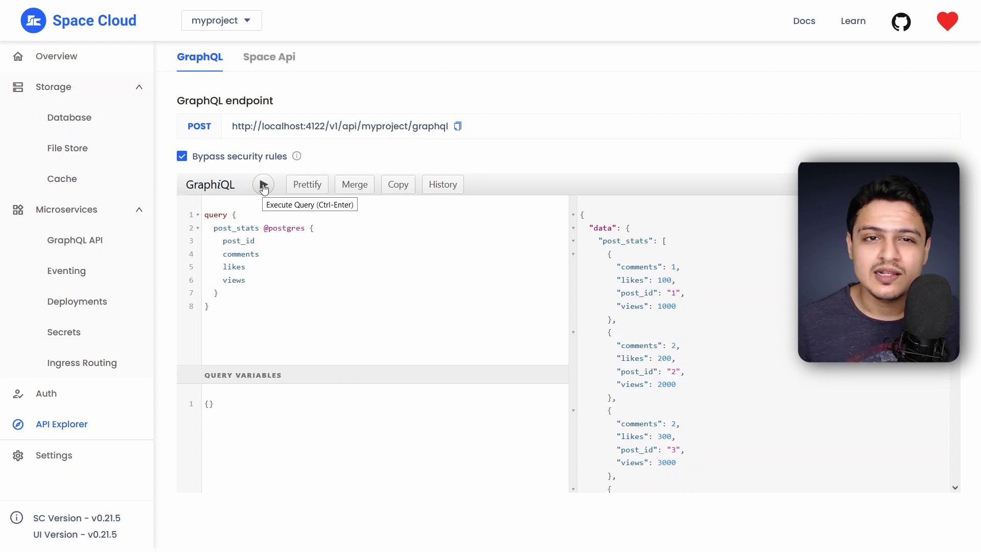
- Filter the post_stats query with the argument where: {post_id: "1"} and run it
{"action": "left_click", "coordinate": [260, 227]}
{"action": "type", "text": "(where)"}
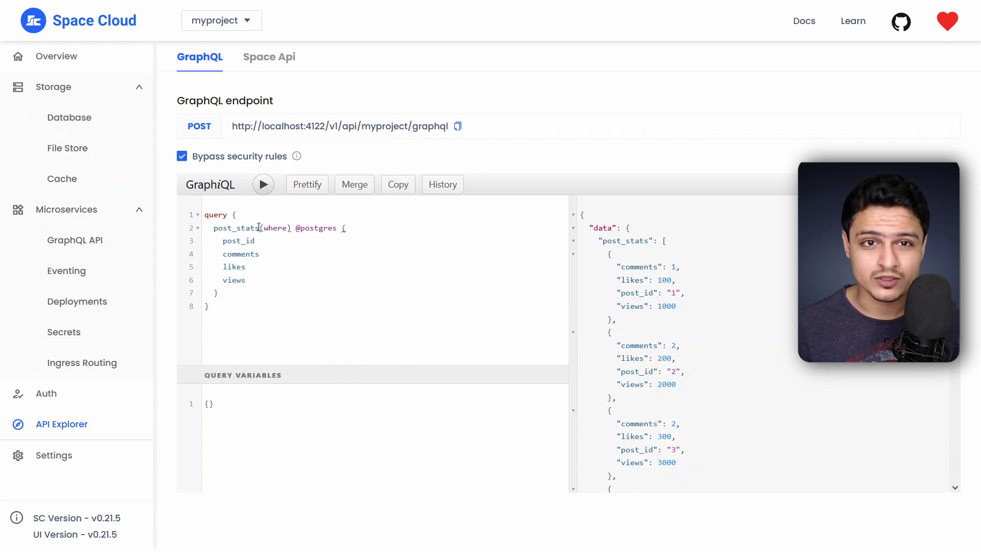
{"action": "type", "text": ": {p"}
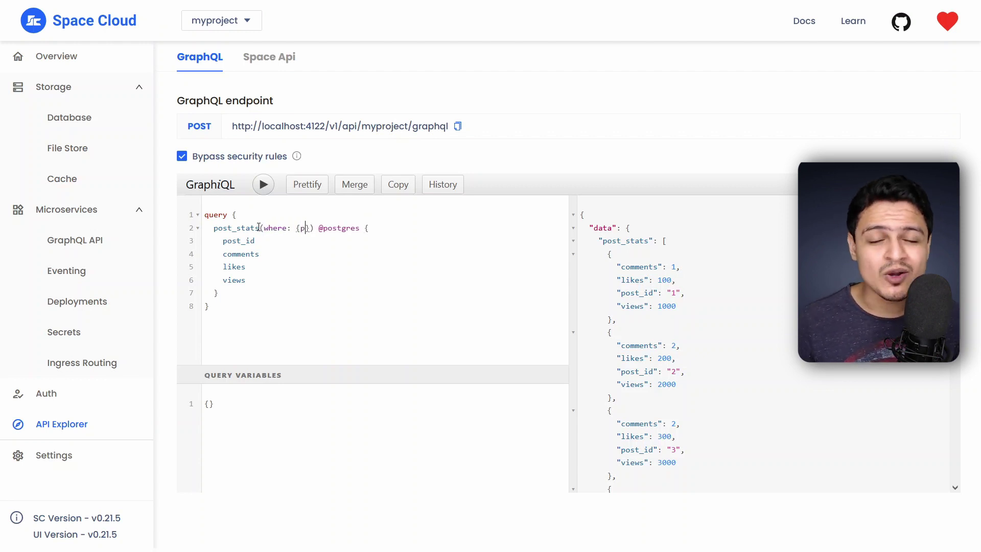
{"action": "type", "text": "ost_id: "}
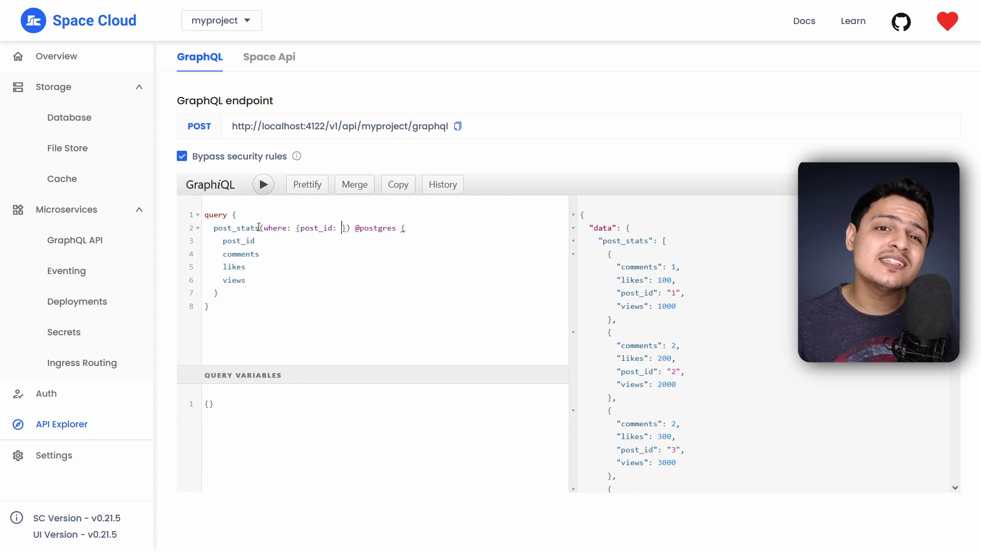
{"action": "type", "text": "\"1"}
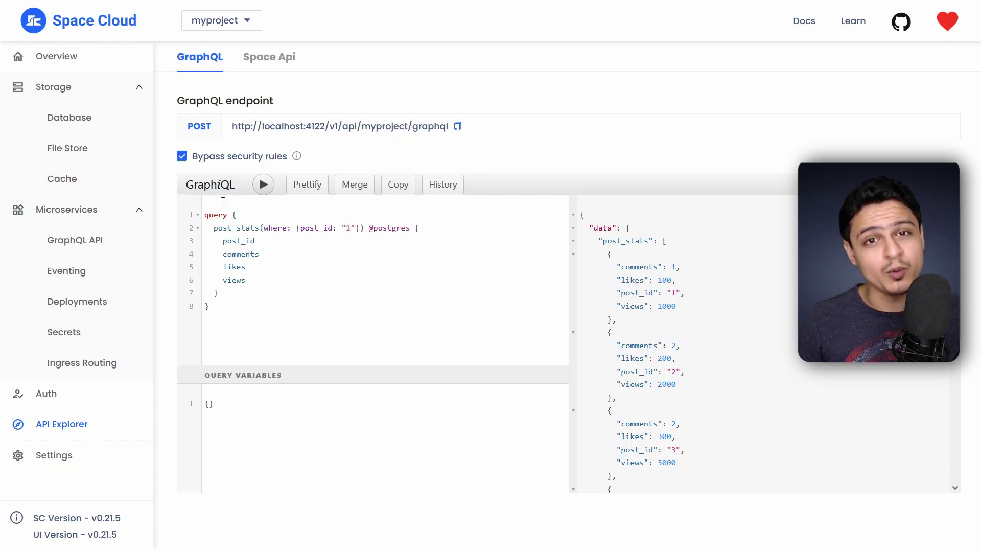
{"action": "left_click", "coordinate": [264, 185]}
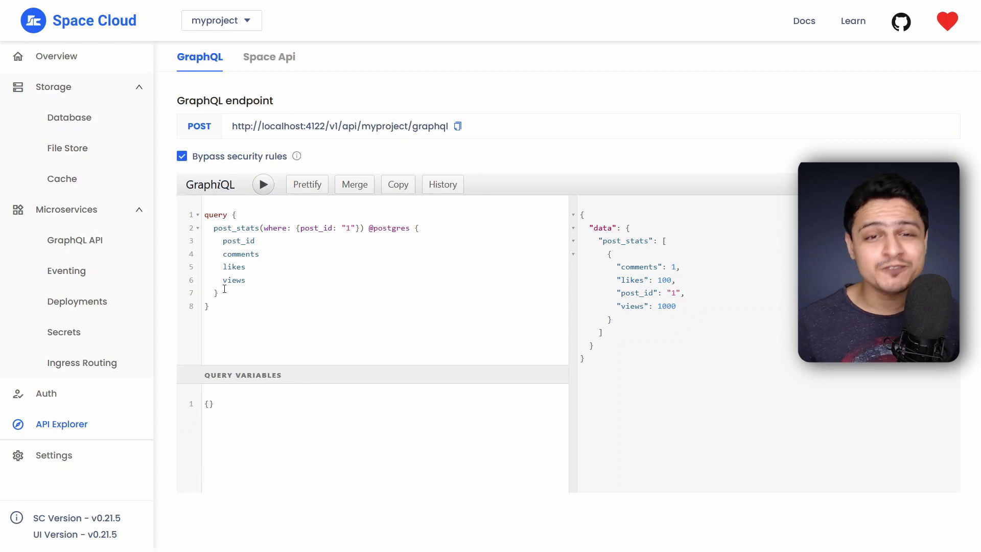
{"action": "left_click_drag", "start_coordinate": [224, 289], "coordinate": [203, 232]}
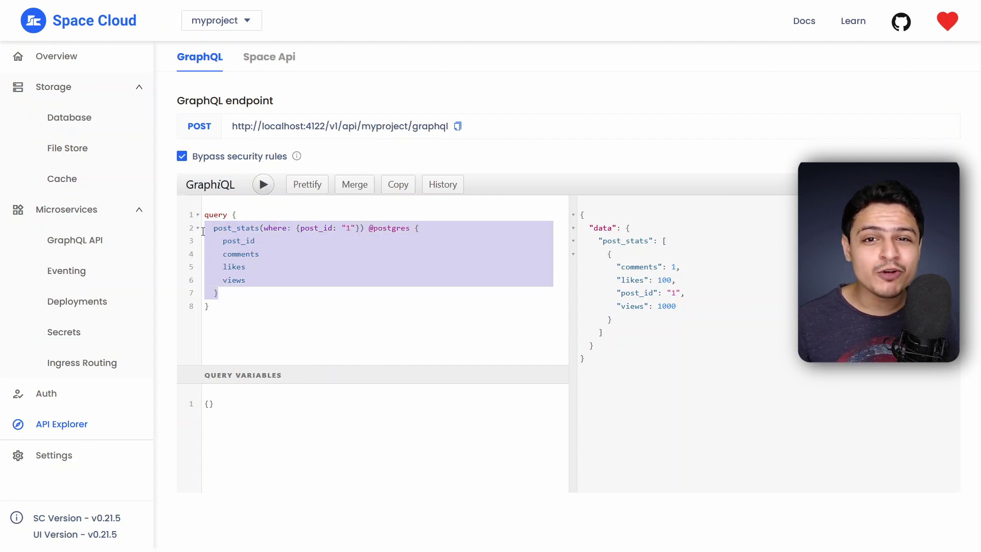
{"action": "key", "text": "BackSpace"}
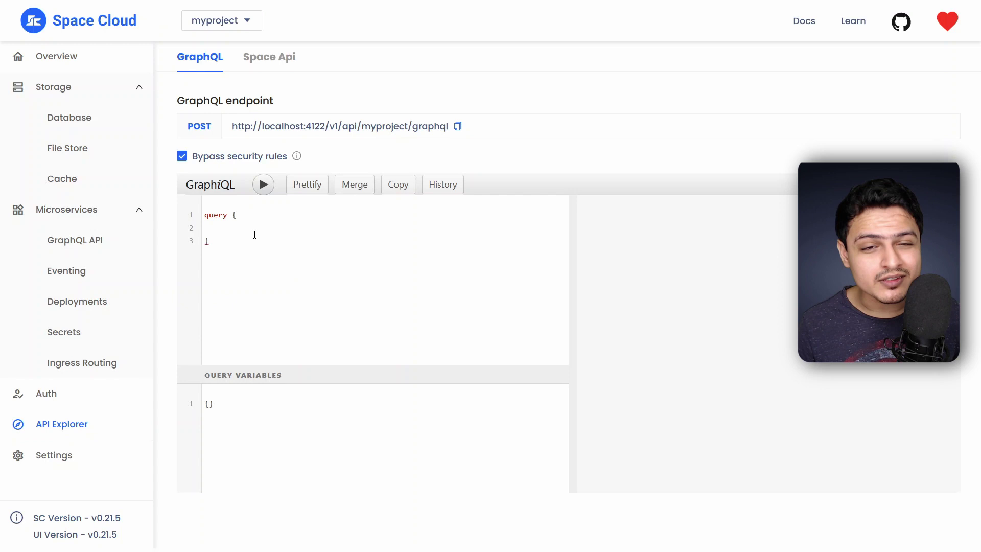
{"action": "type", "text": "get"}
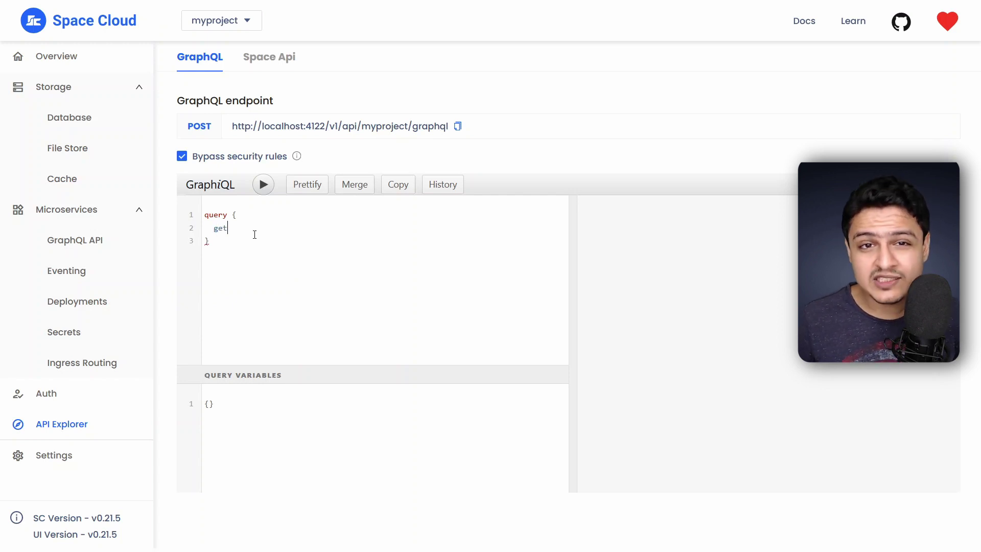
{"action": "type", "text": "AllPosts @posts {"}
{"action": "key", "text": "Return"}
{"action": "type", "text": "id"}
{"action": "key", "text": "Return"}
{"action": "type", "text": "title     "}
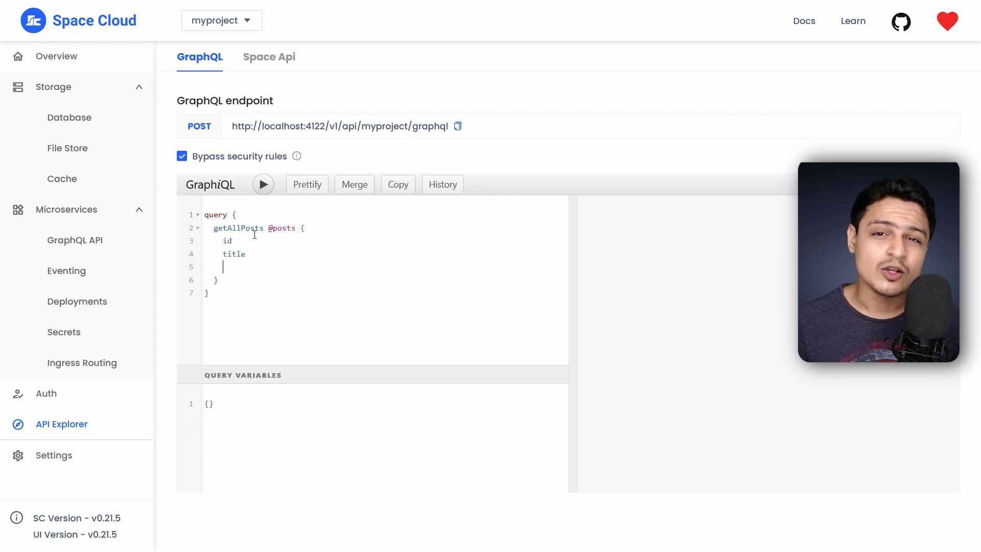
{"action": "type", "text": "post_s"}
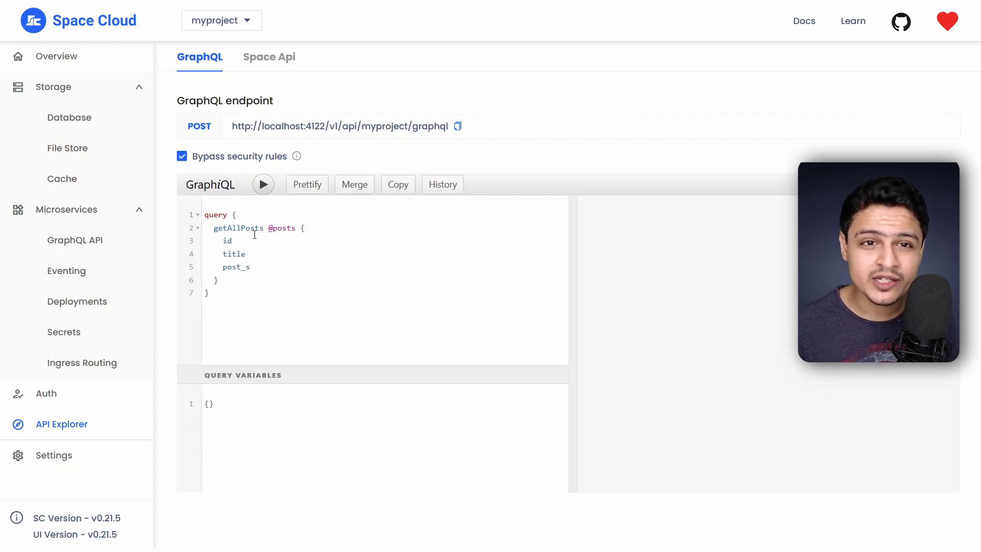
{"action": "type", "text": "tats(where:"}
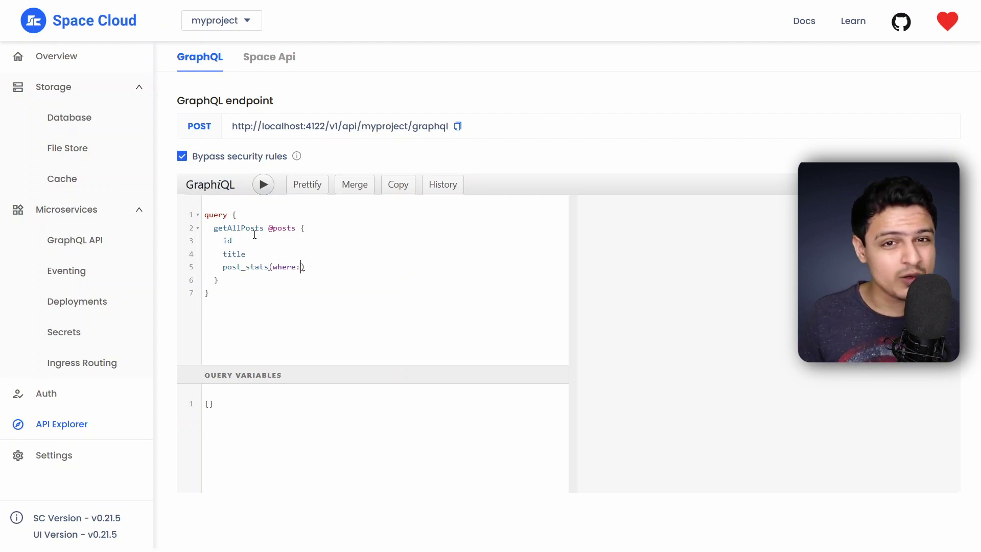
{"action": "type", "text": " {post"}
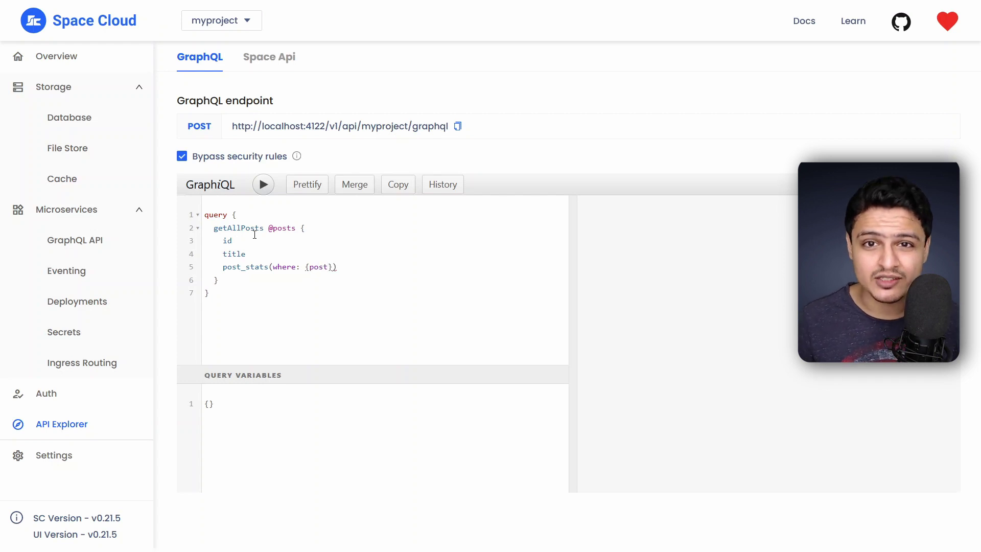
{"action": "type", "text": "_id: \"get"}
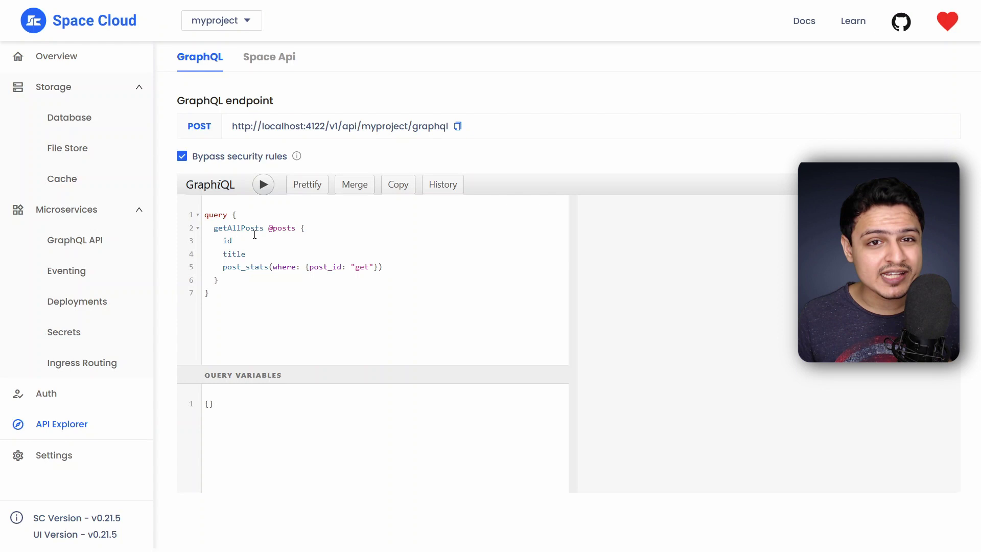
{"action": "type", "text": "AllPosts.id"}
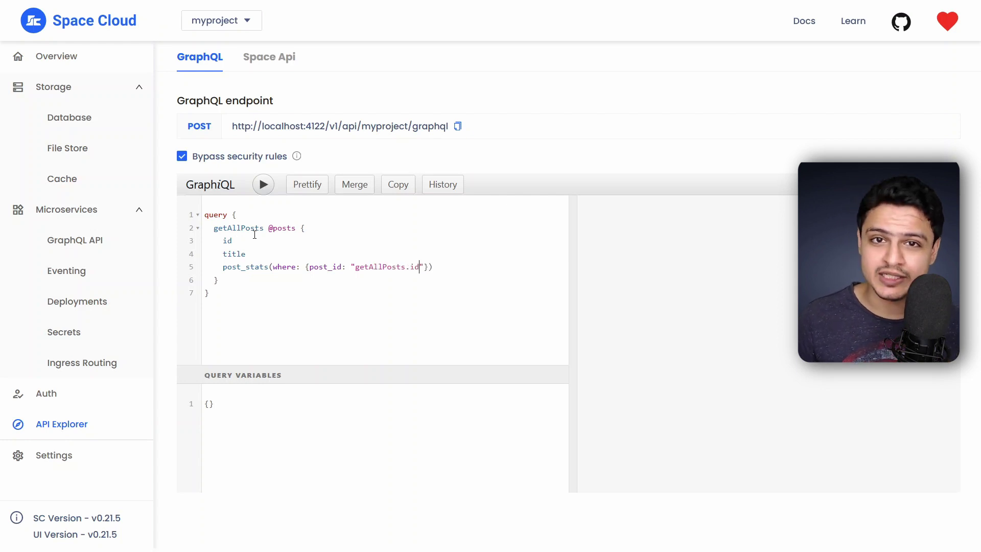
{"action": "key", "text": "End"}
{"action": "type", "text": "@postgres"}
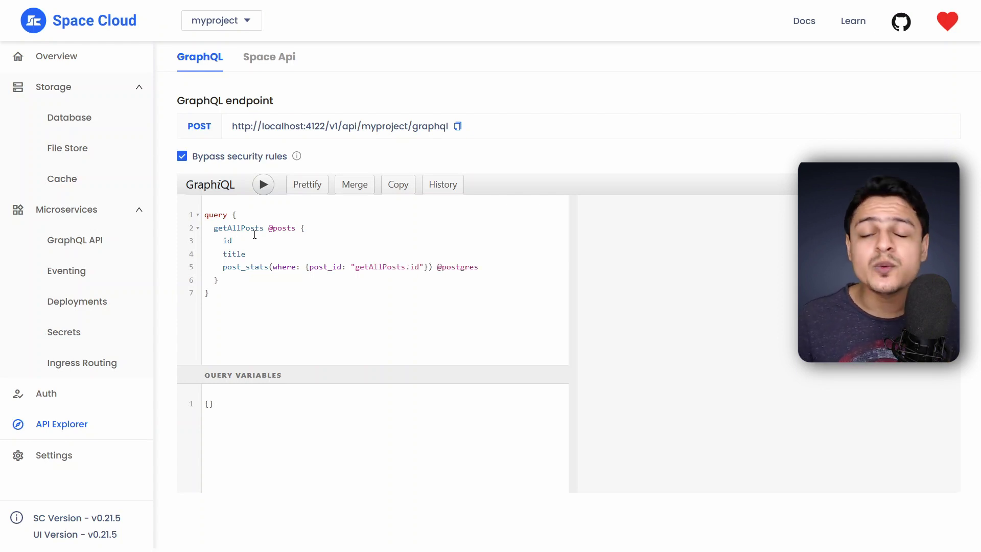
{"action": "left_click", "coordinate": [264, 185]}
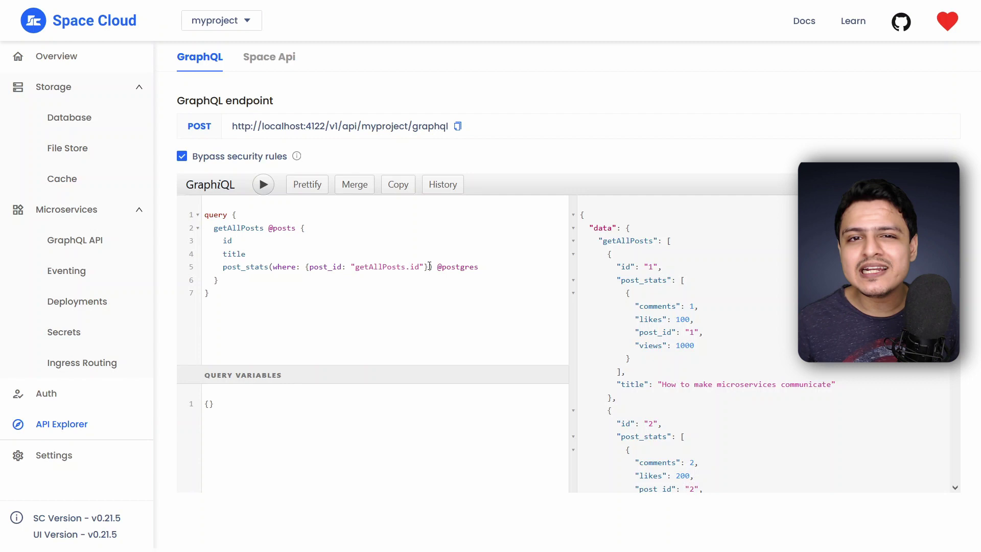
- Add the argument op: one after the where filter of post_stats and run the query
{"action": "type", "text": ", op"}
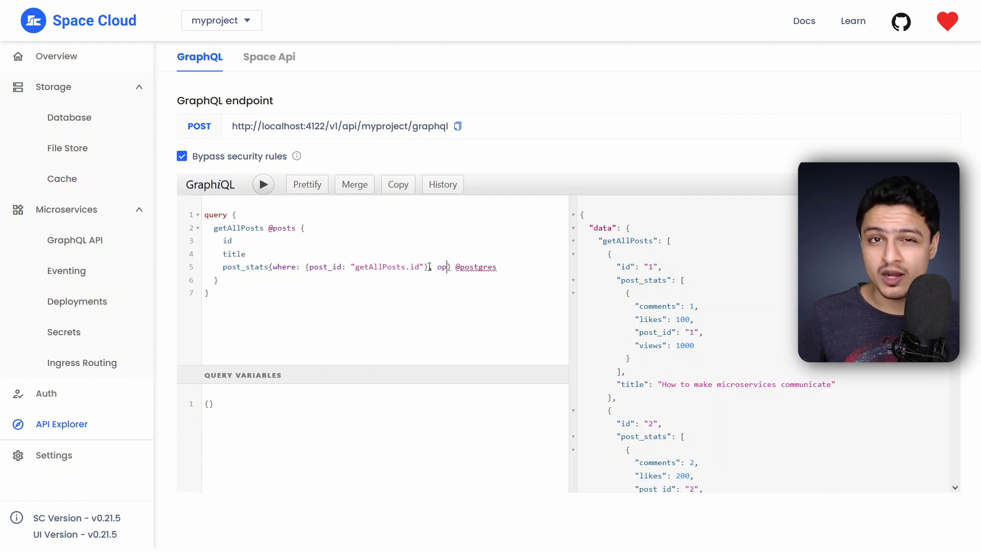
{"action": "type", "text": ": one"}
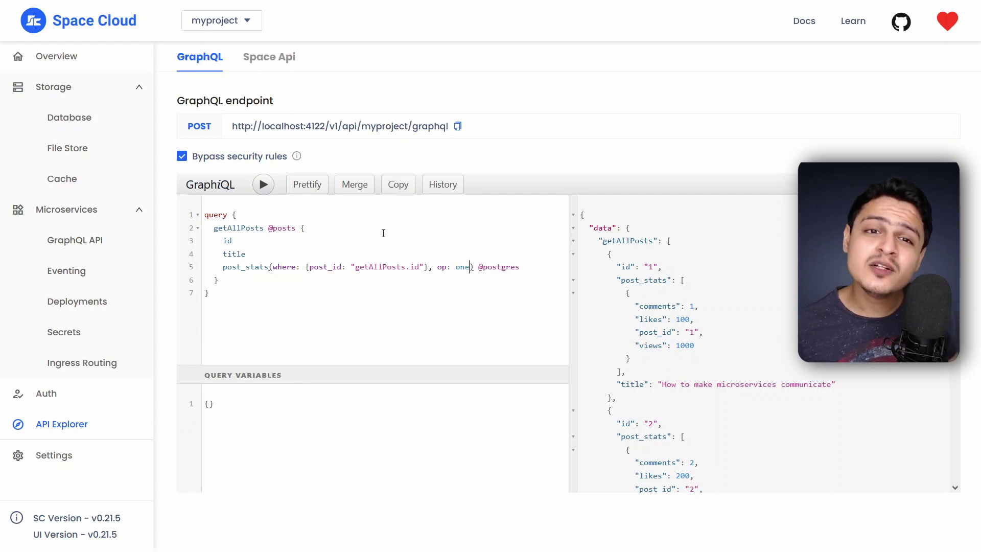
{"action": "left_click", "coordinate": [263, 185]}
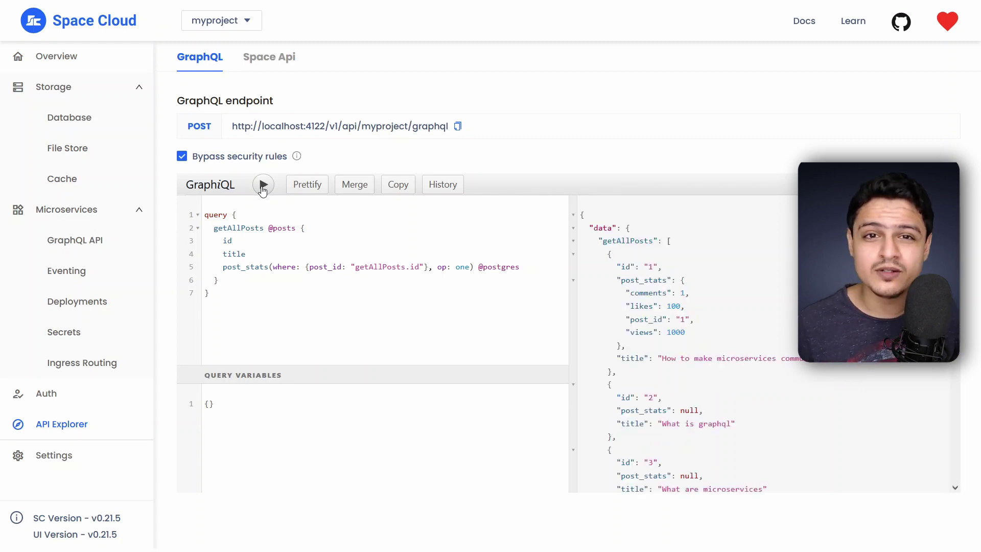
{"action": "left_click", "coordinate": [262, 256]}
{"action": "key", "text": "Return"}
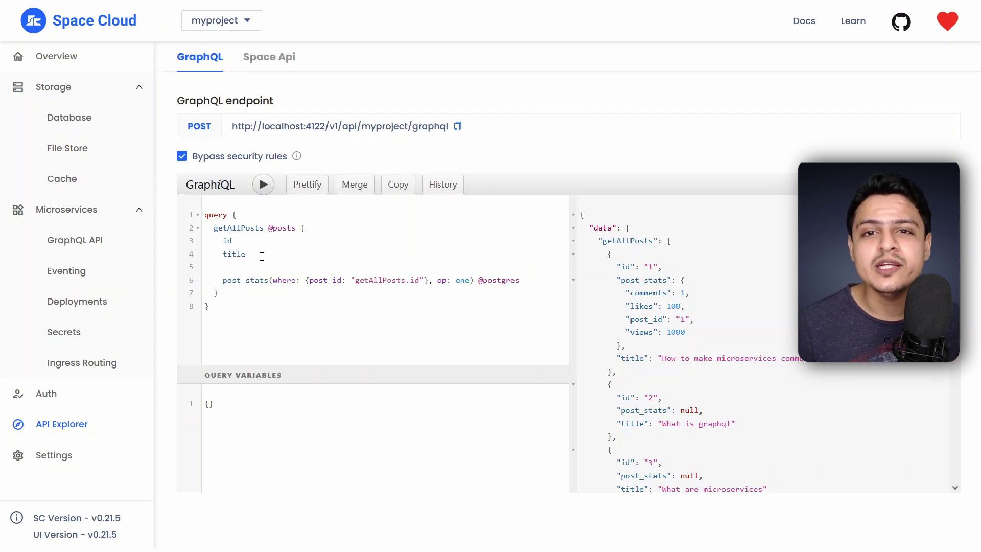
{"action": "type", "text": "getUserById(userId: \"getAllPosts.userId\") @users"}
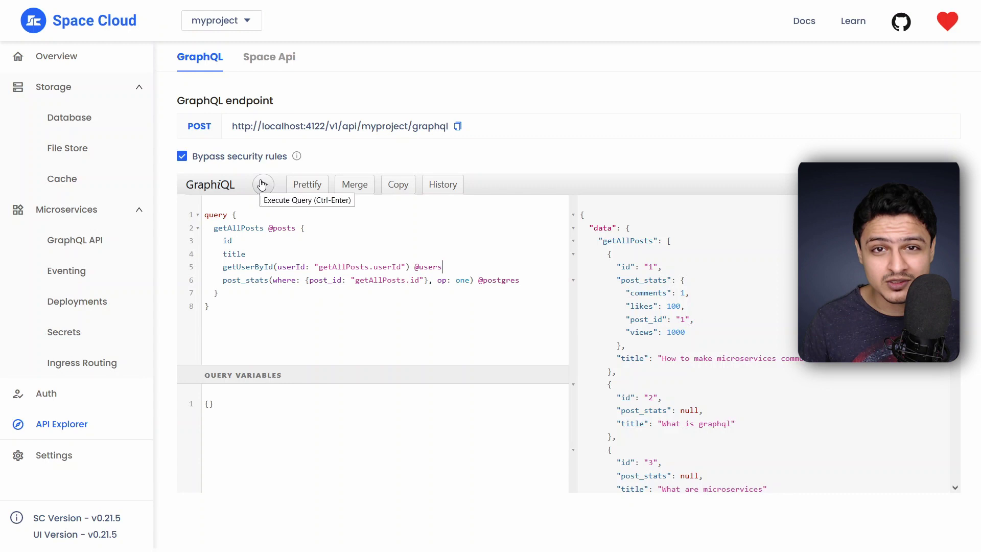
{"action": "left_click", "coordinate": [262, 184]}
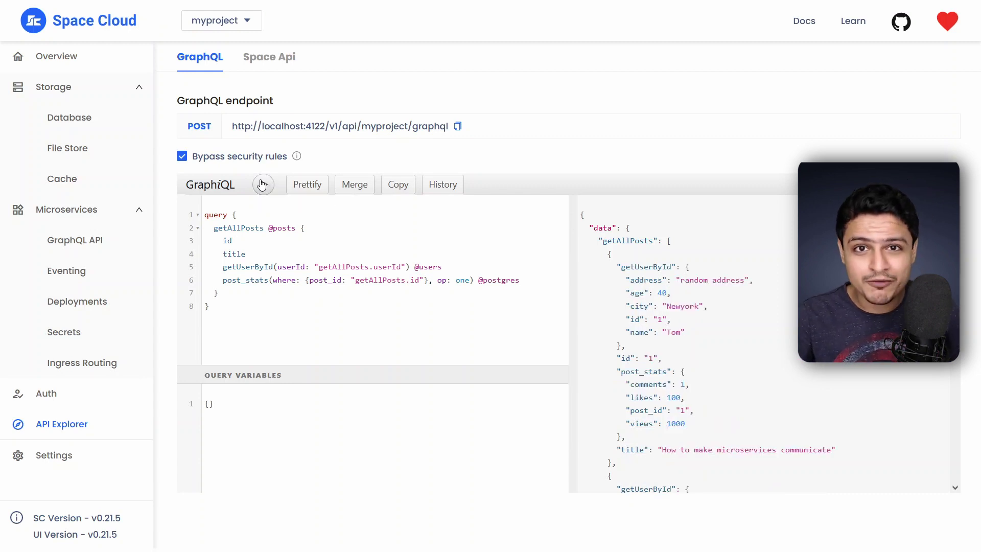